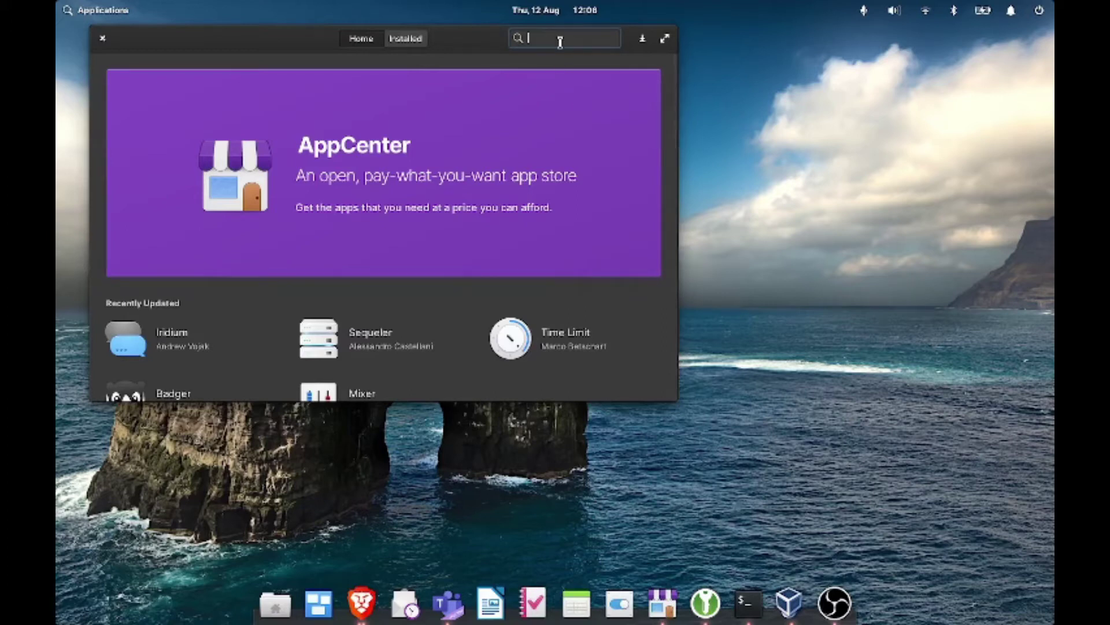
Open Brave, go to the Flathub site and search it for 'gimp'
{"action": "right_click", "coordinate": [362, 602]}
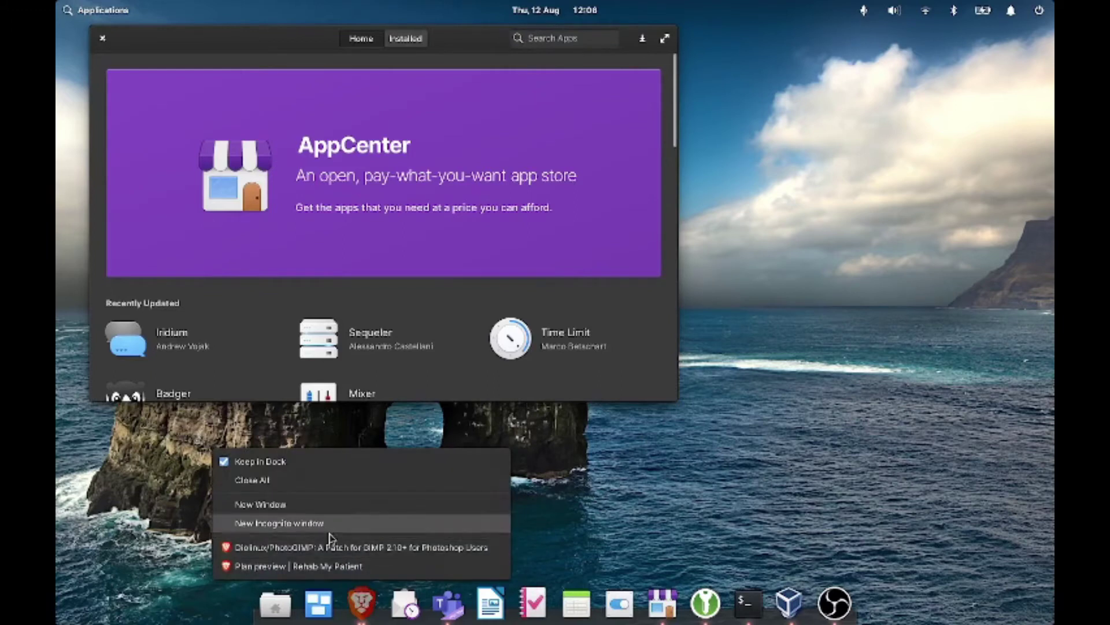
{"action": "left_click", "coordinate": [382, 549]}
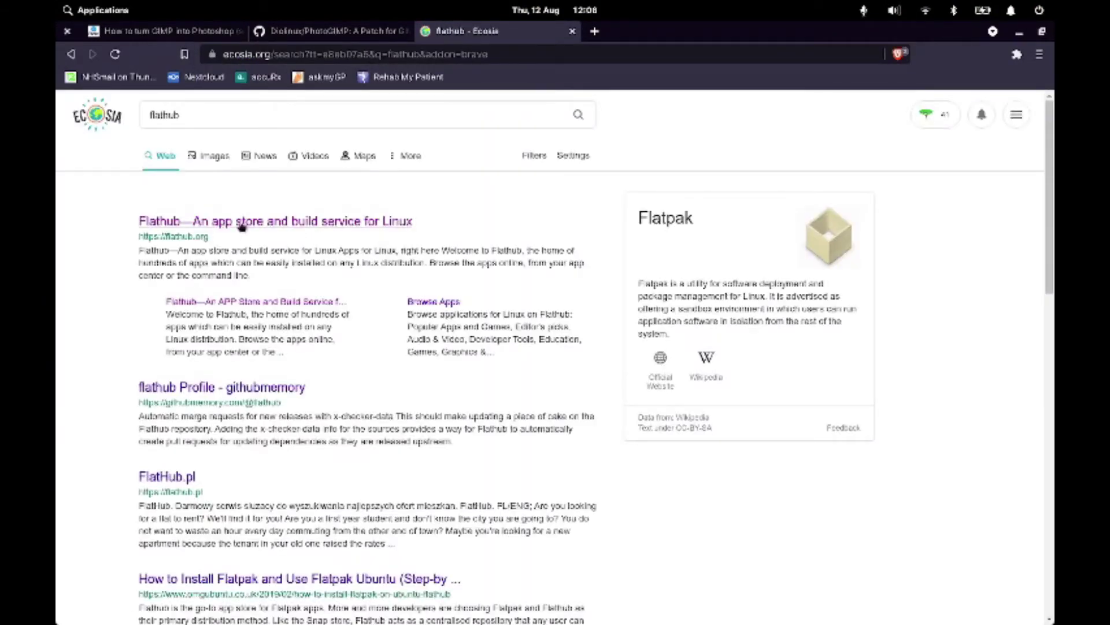
{"action": "left_click", "coordinate": [242, 224]}
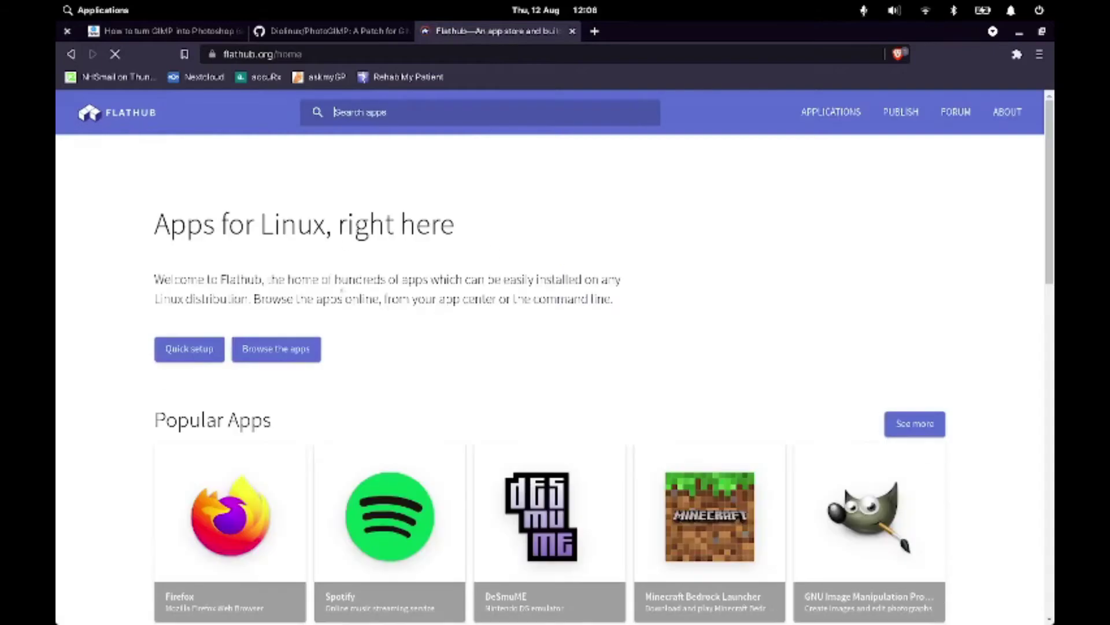
{"action": "type", "text": "gimp"}
{"action": "key", "text": "Return"}
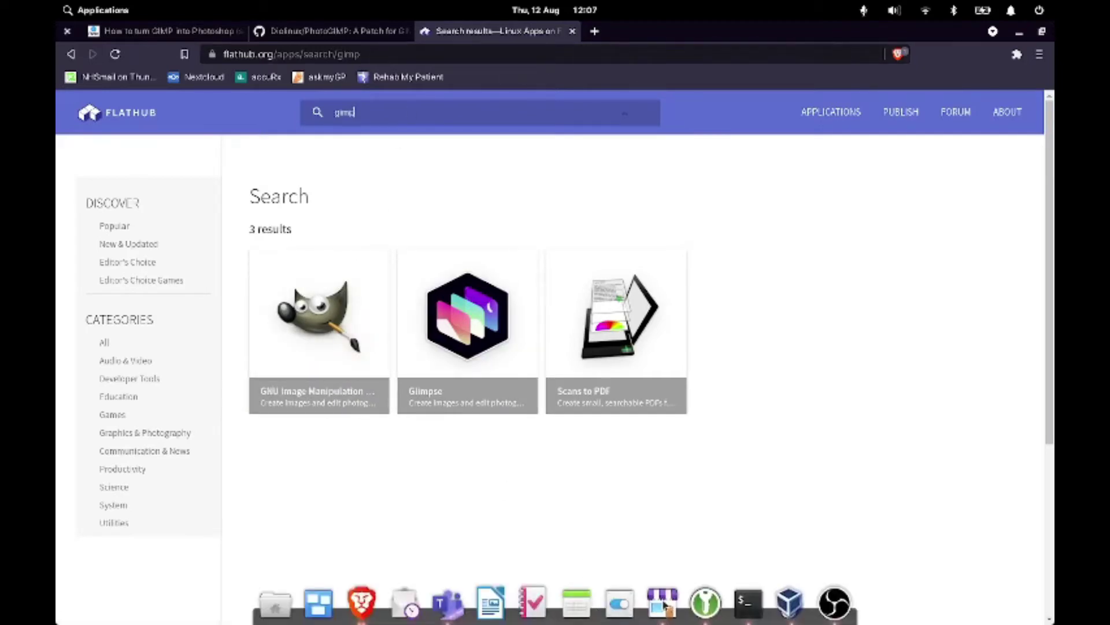
Search AppCenter for 'gimp' and install GNU Image Manipulation Program for free
{"action": "left_click", "coordinate": [662, 602]}
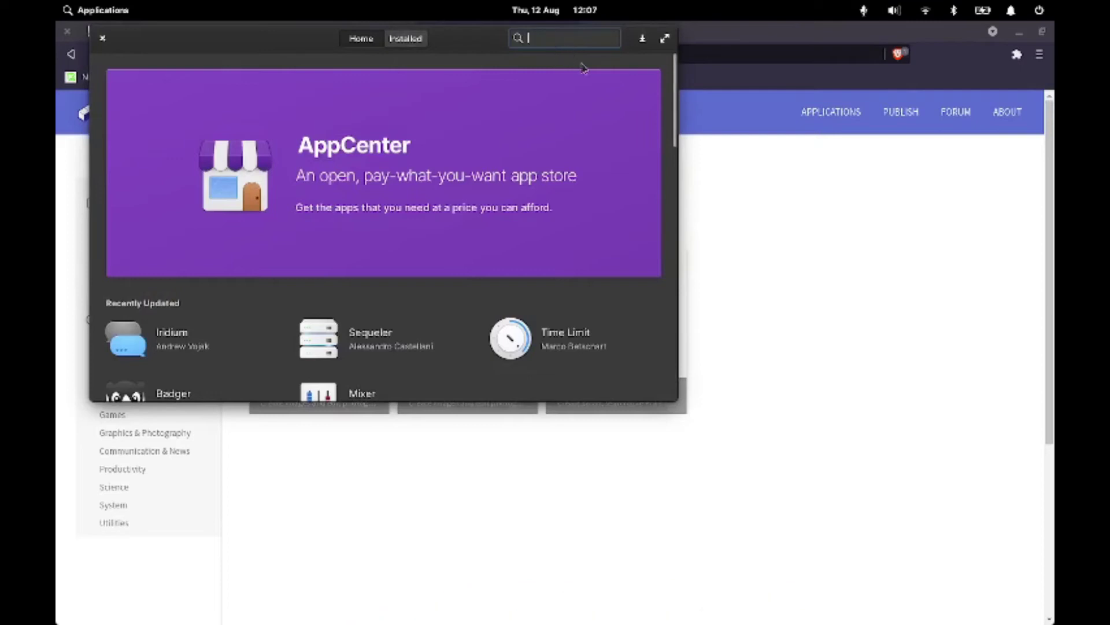
{"action": "type", "text": "gimp"}
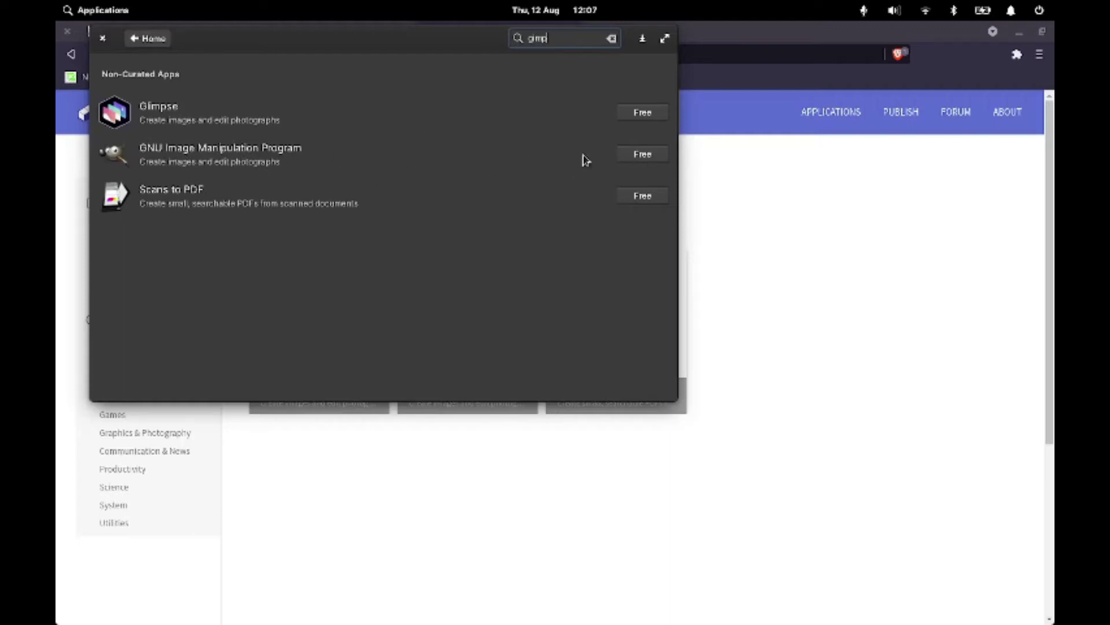
{"action": "left_click", "coordinate": [638, 156]}
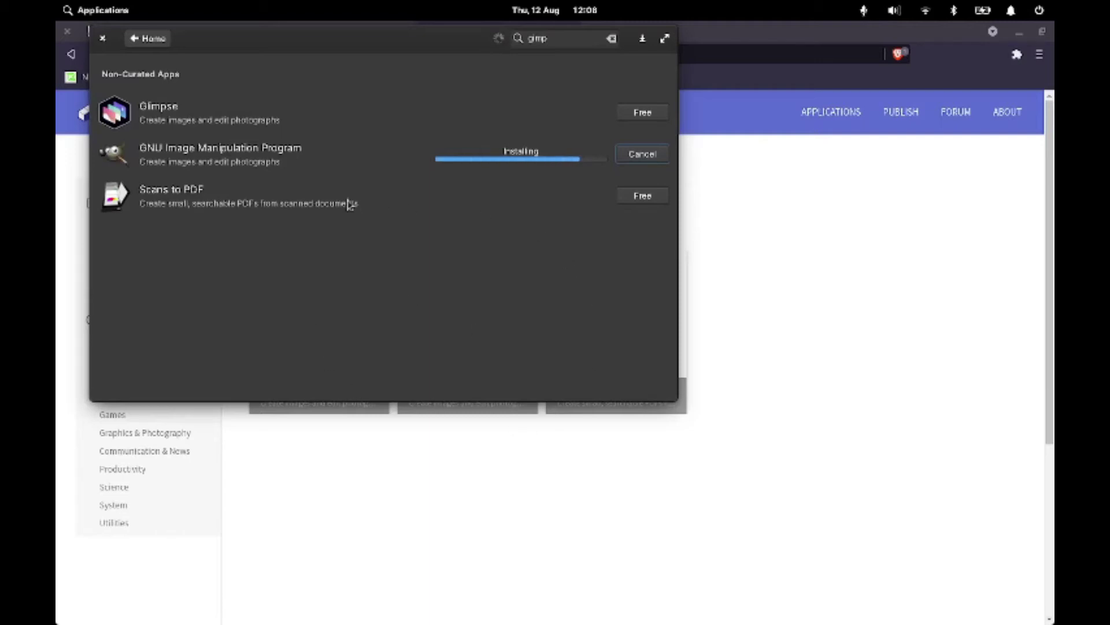
Switch Brave to the DIYPhotography GIMP-to-Photoshop article and scroll through its PhotoGIMP advantages
{"action": "left_click", "coordinate": [746, 38]}
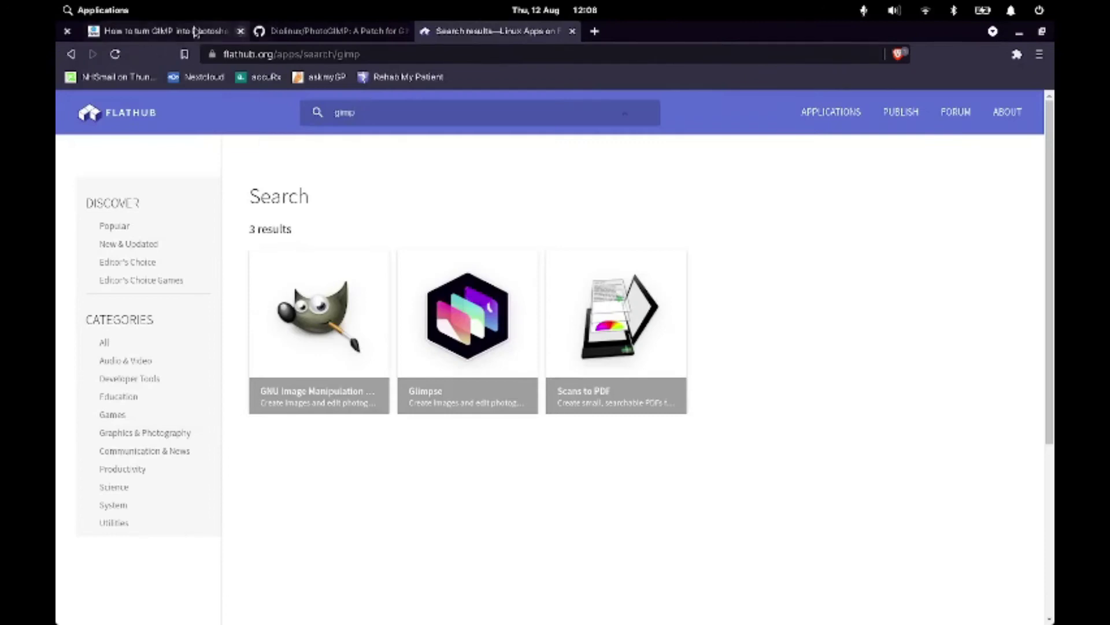
{"action": "left_click", "coordinate": [169, 31]}
{"action": "scroll", "coordinate": [333, 232], "scroll_direction": "up", "scroll_amount": 7}
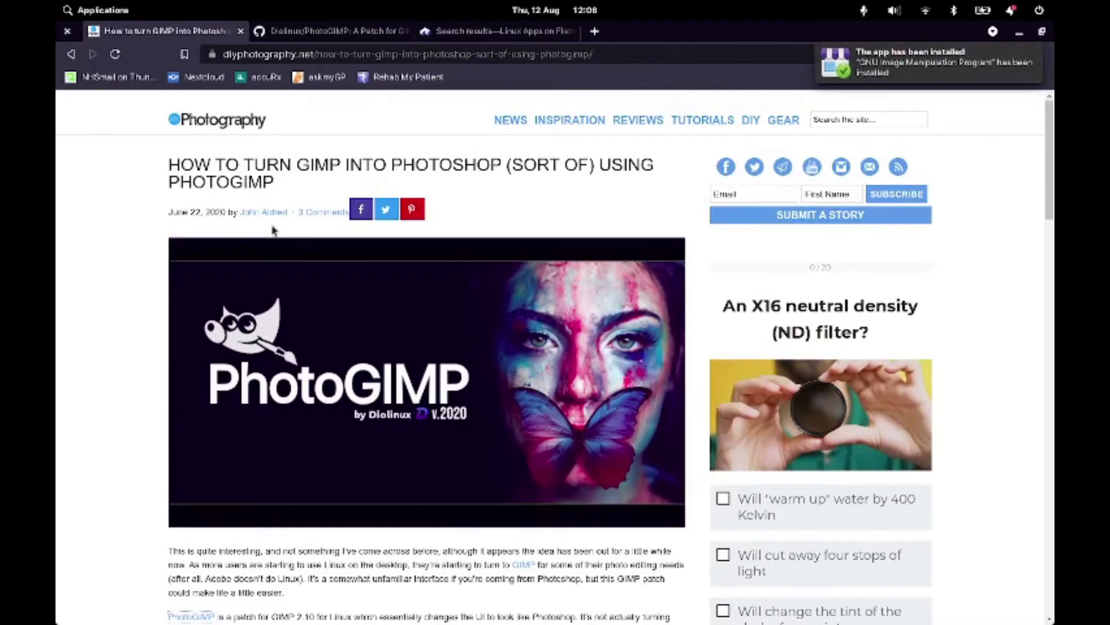
{"action": "scroll", "coordinate": [380, 395], "scroll_direction": "down", "scroll_amount": 5}
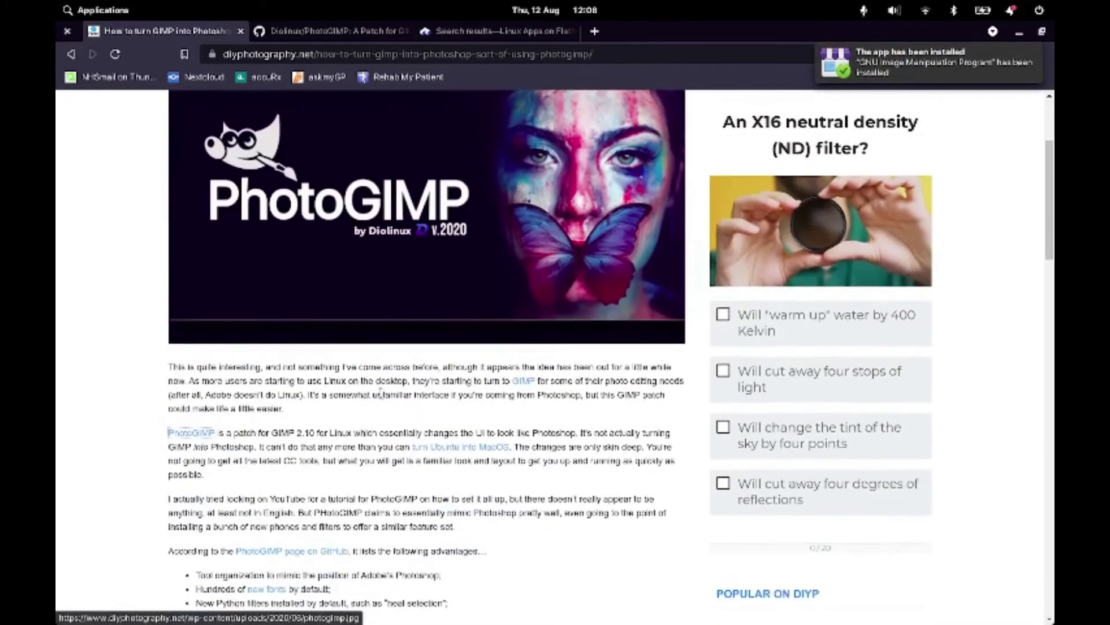
{"action": "scroll", "coordinate": [380, 395], "scroll_direction": "down", "scroll_amount": 2}
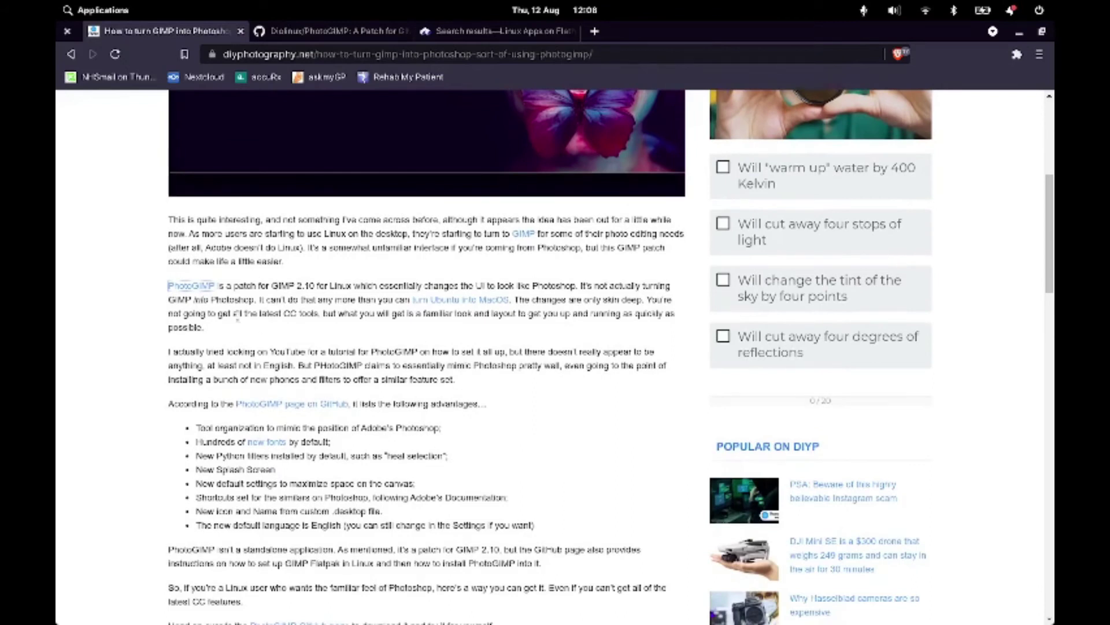
{"action": "scroll", "coordinate": [367, 339], "scroll_direction": "down", "scroll_amount": 2}
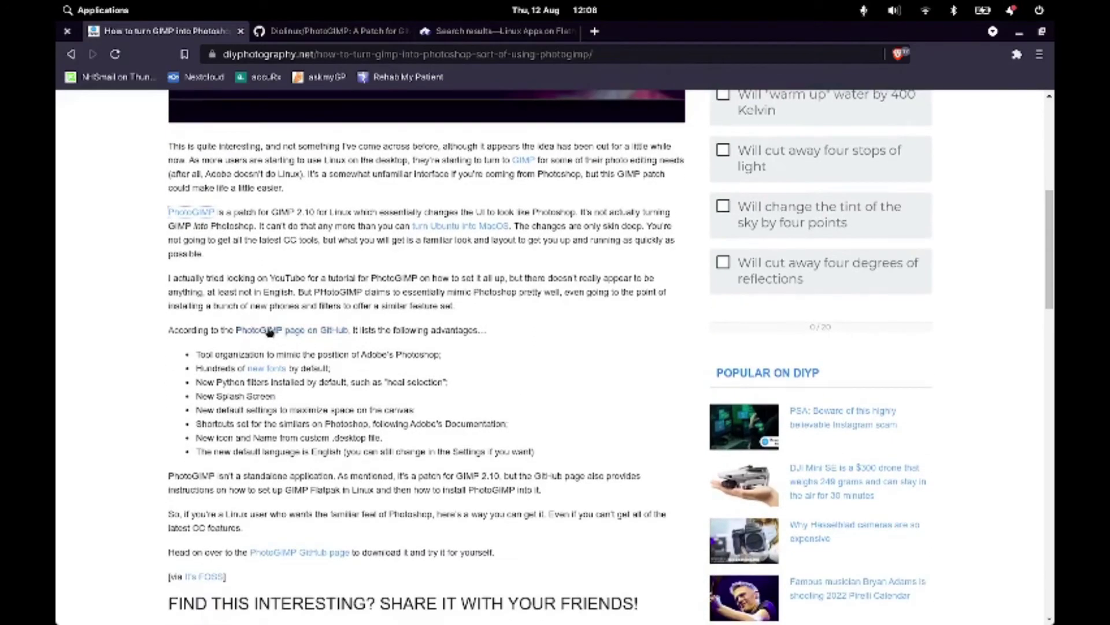
{"action": "scroll", "coordinate": [375, 324], "scroll_direction": "down", "scroll_amount": 1}
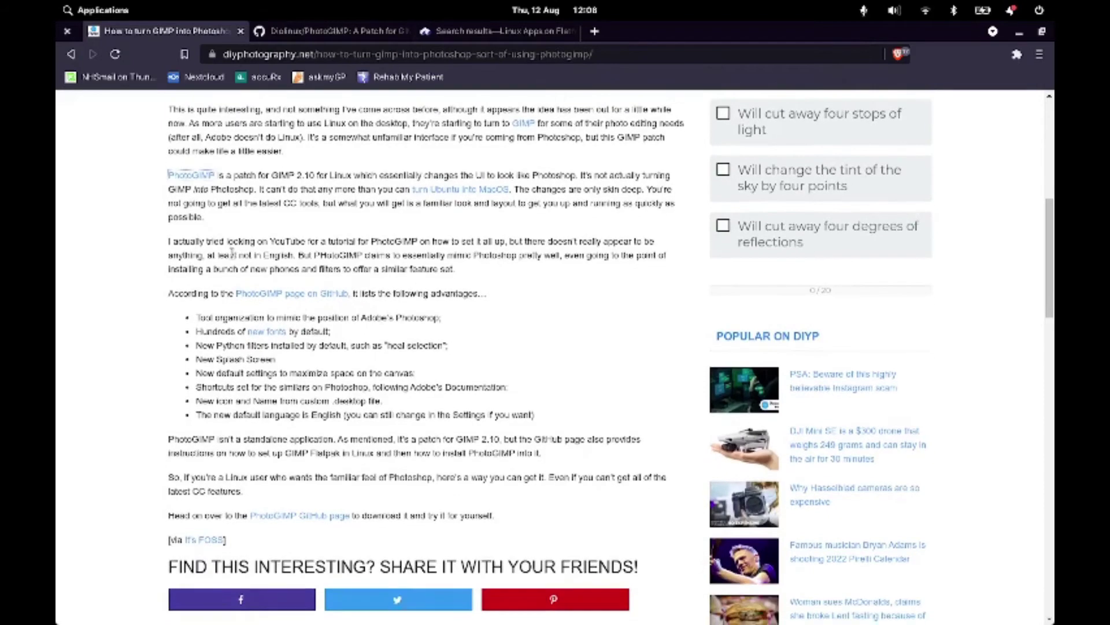
{"action": "scroll", "coordinate": [232, 252], "scroll_direction": "up", "scroll_amount": 1}
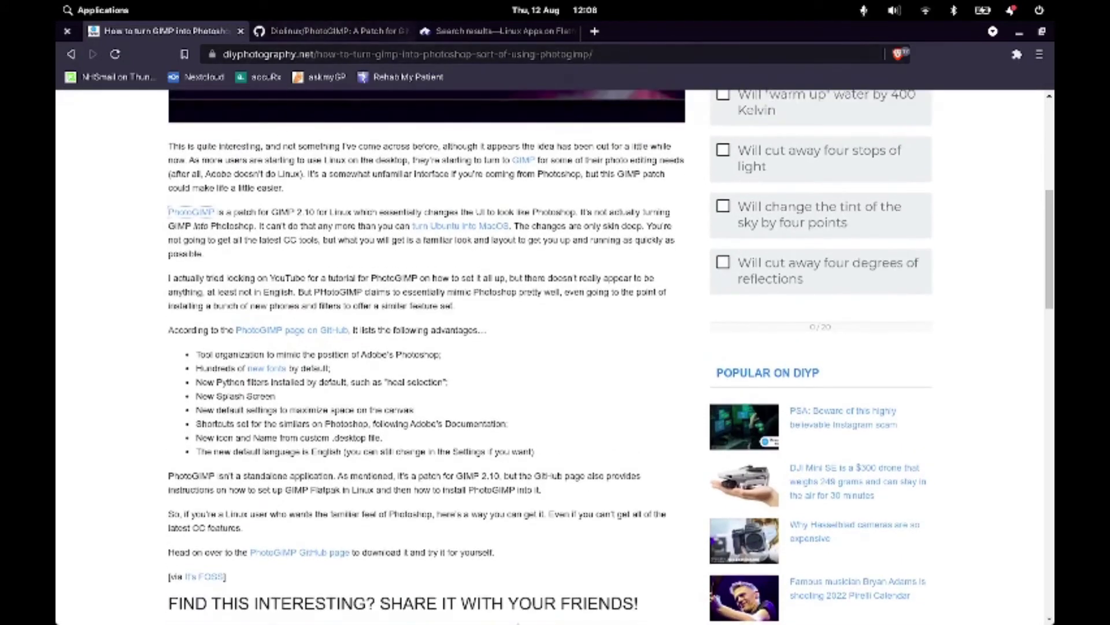
{"action": "mouse_move", "coordinate": [647, 620]}
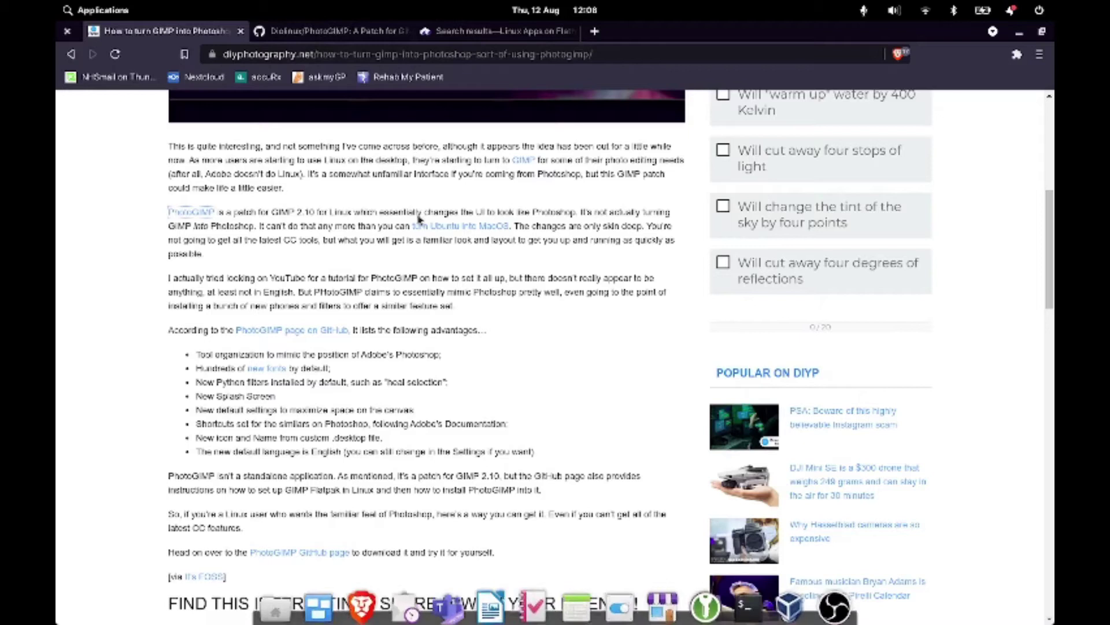
{"action": "left_click", "coordinate": [103, 9]}
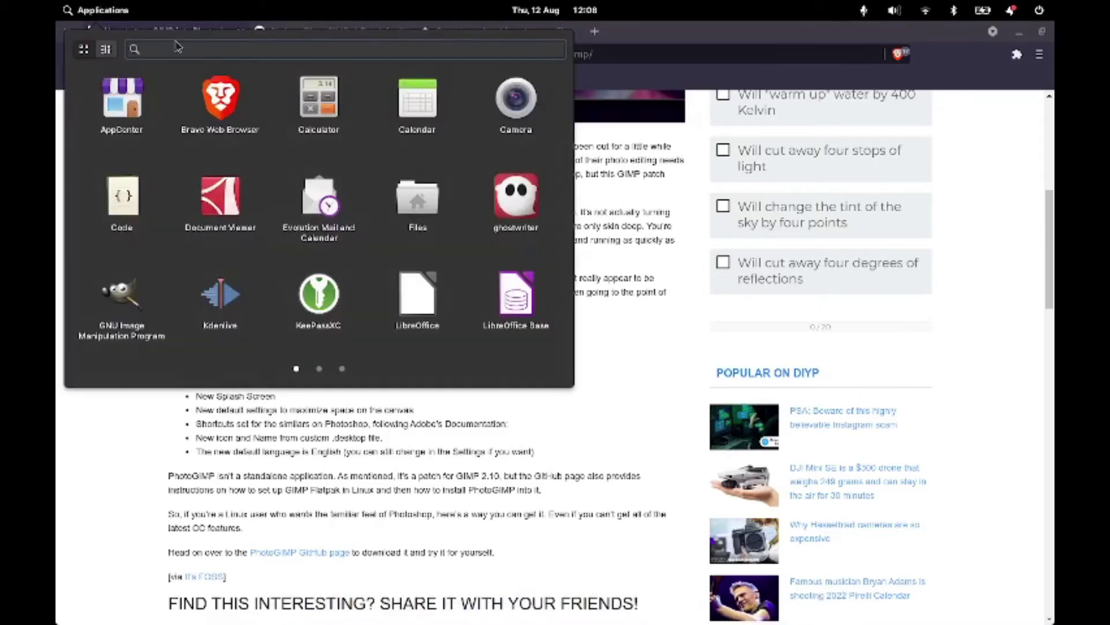
{"action": "type", "text": "gimp"}
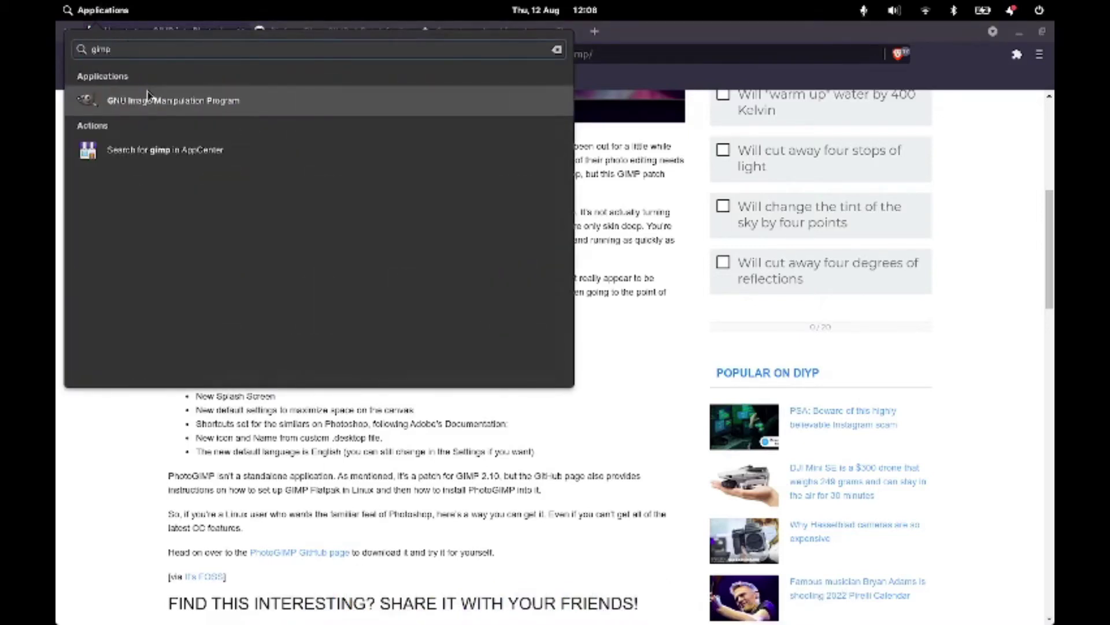
{"action": "left_click", "coordinate": [148, 97]}
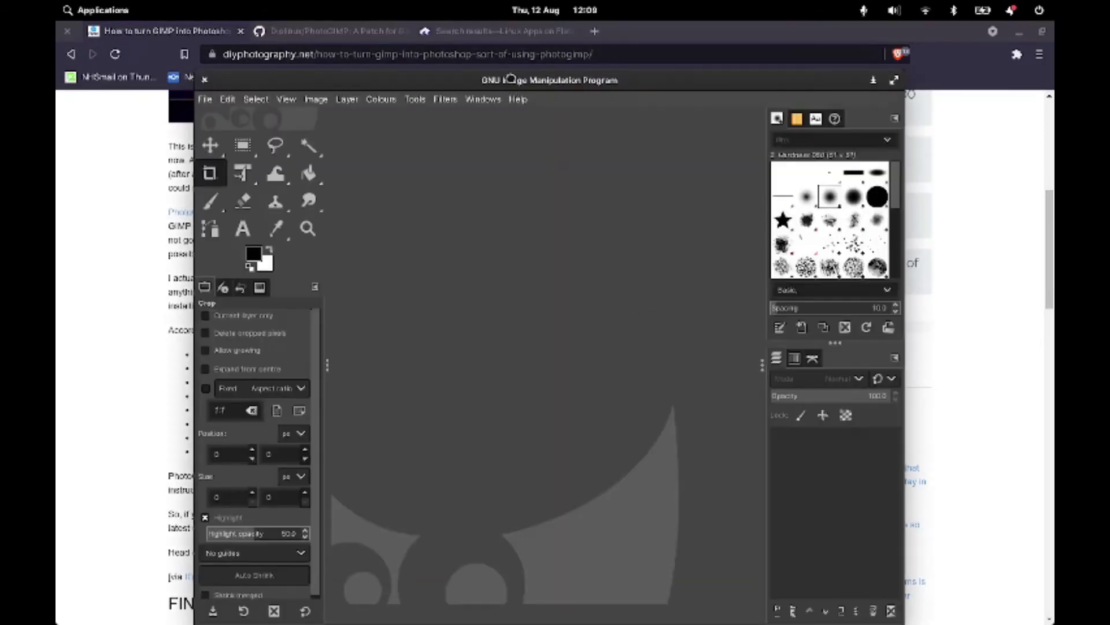
{"action": "left_click_drag", "start_coordinate": [511, 78], "coordinate": [498, 40]}
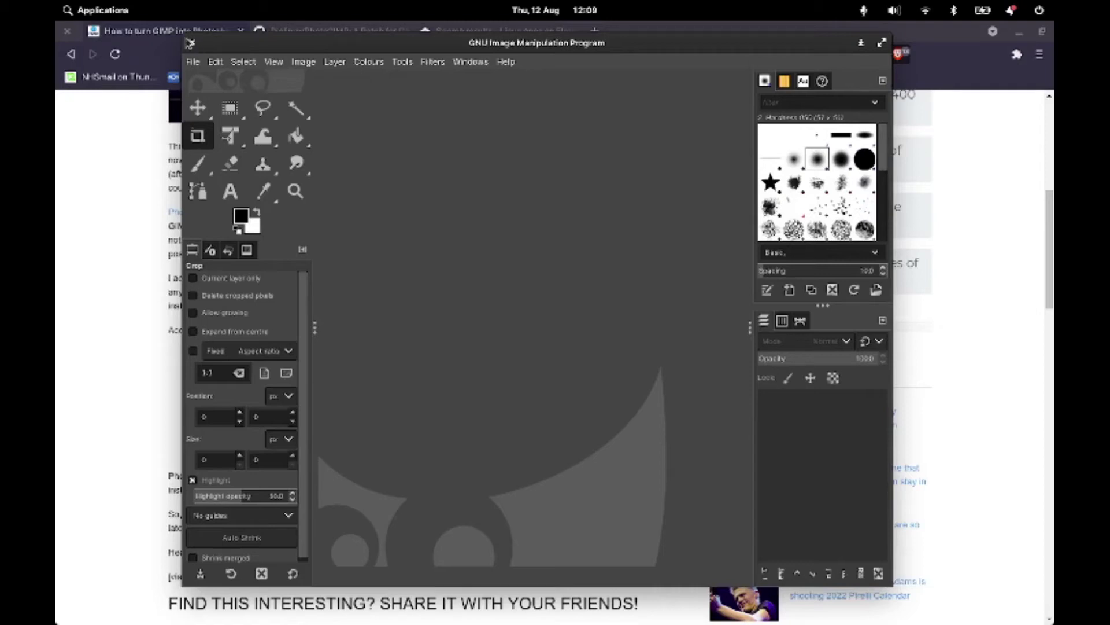
{"action": "left_click", "coordinate": [192, 44]}
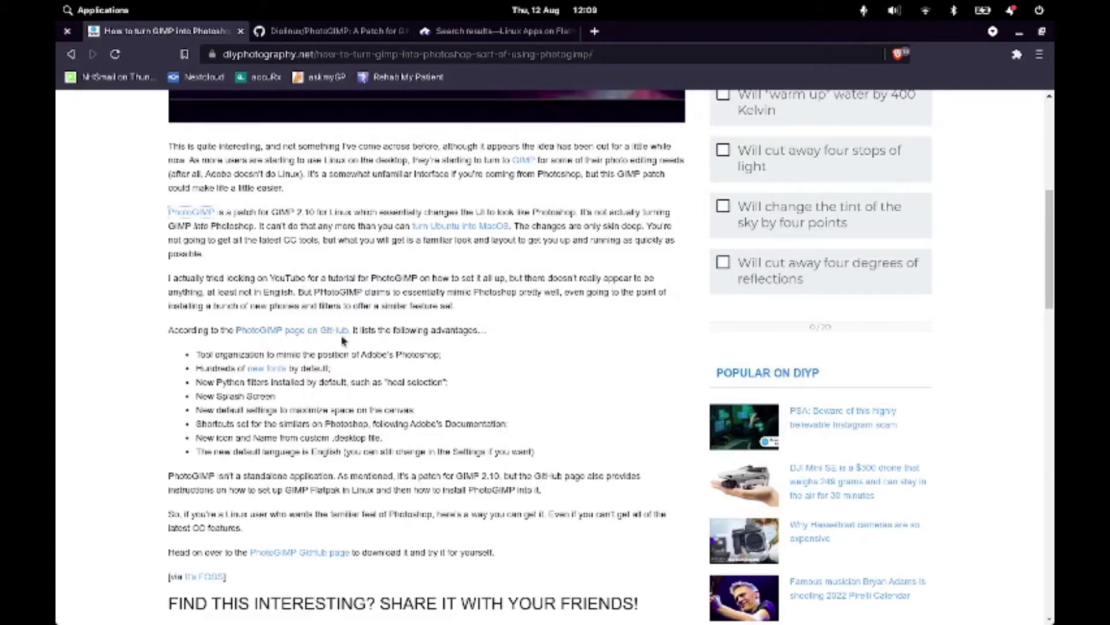
On the PhotoGIMP GitHub tab, scroll the README's features and screenshots down to How to Install
{"action": "left_click", "coordinate": [316, 31]}
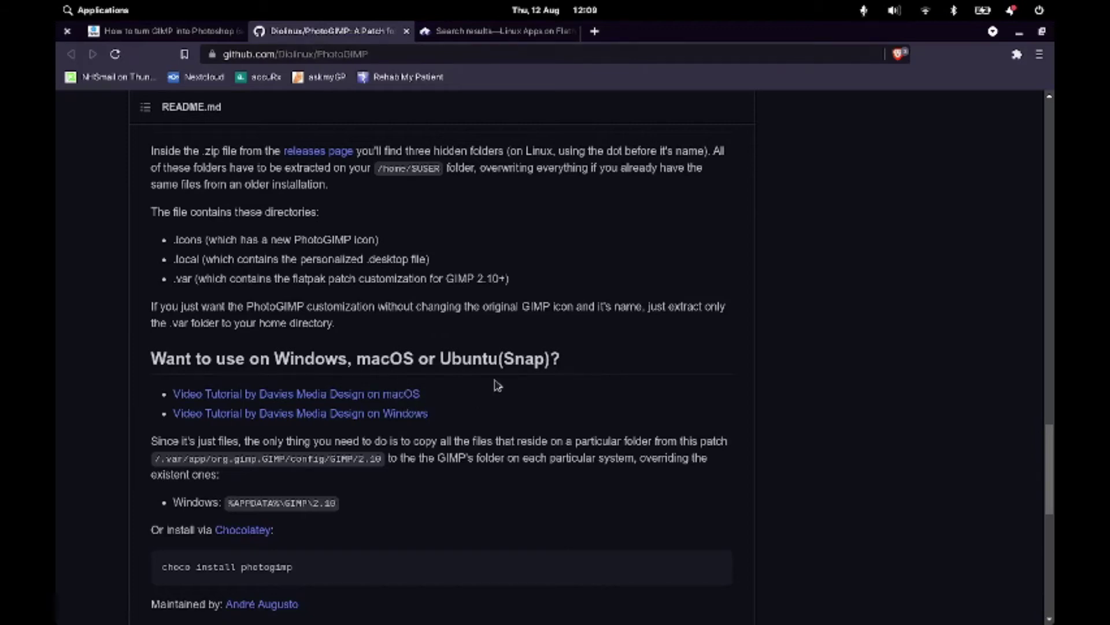
{"action": "scroll", "coordinate": [497, 382], "scroll_direction": "up", "scroll_amount": 3}
{"action": "scroll", "coordinate": [499, 380], "scroll_direction": "up", "scroll_amount": 20}
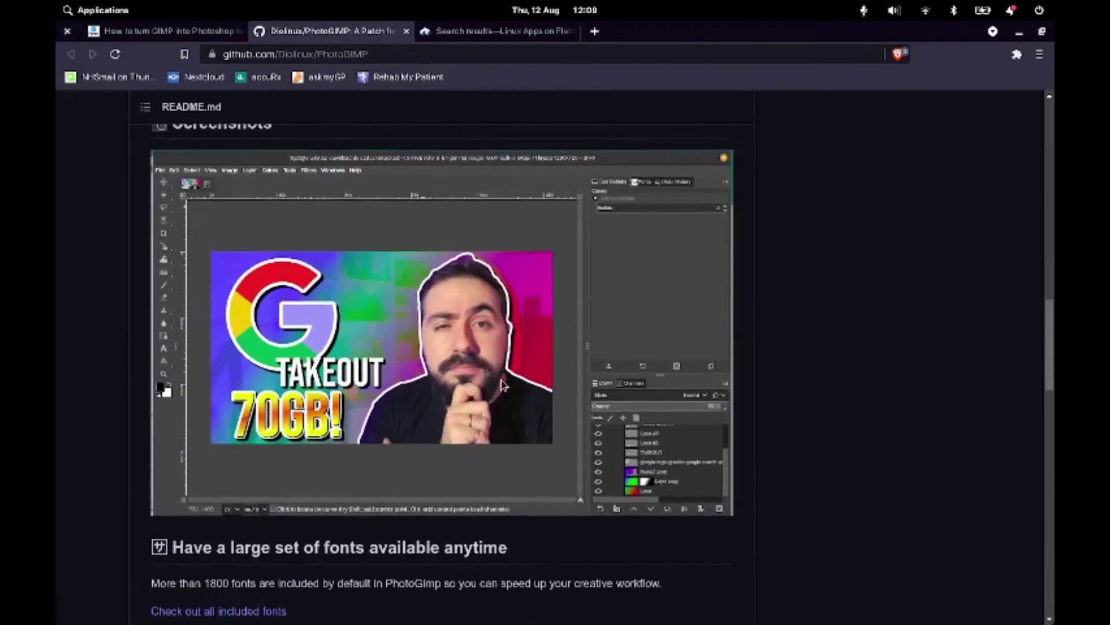
{"action": "scroll", "coordinate": [491, 372], "scroll_direction": "down", "scroll_amount": 3}
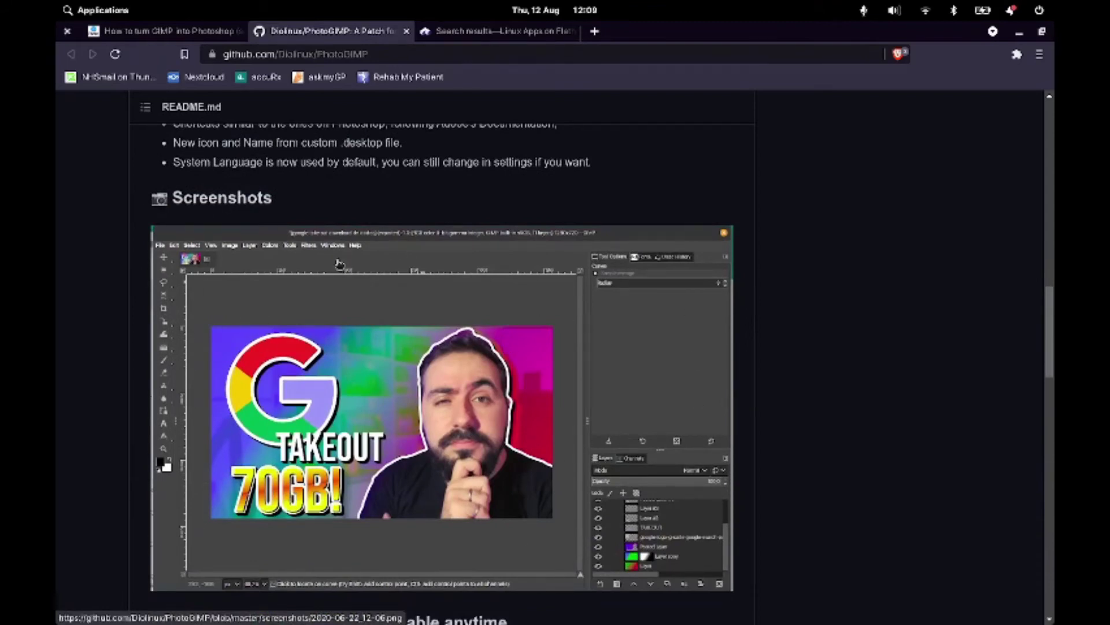
{"action": "scroll", "coordinate": [362, 306], "scroll_direction": "up", "scroll_amount": 4}
{"action": "scroll", "coordinate": [362, 305], "scroll_direction": "up", "scroll_amount": 7}
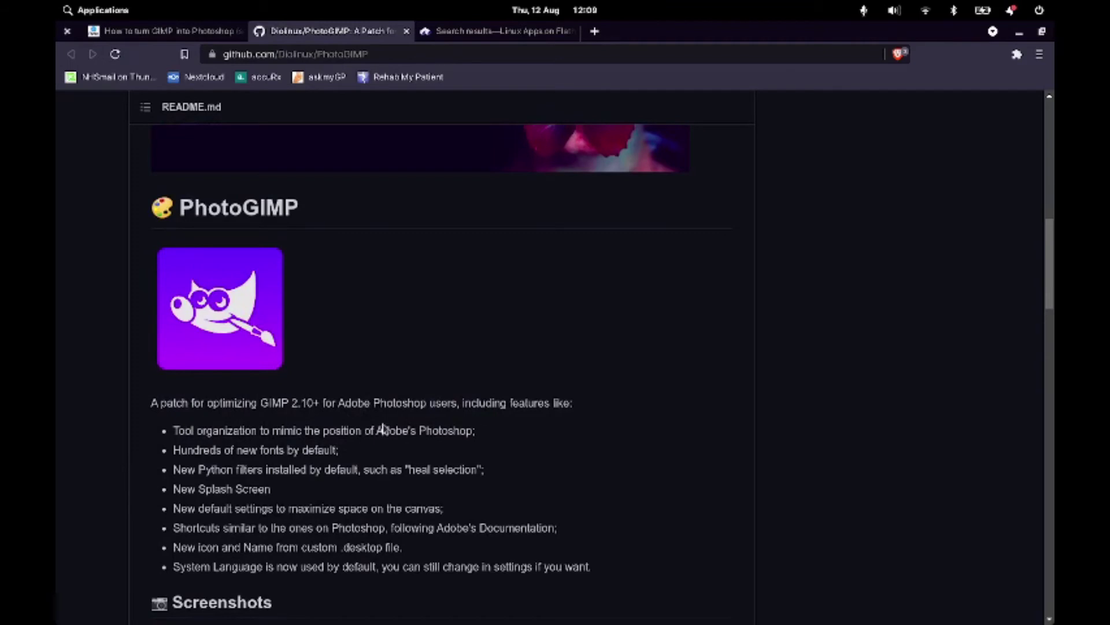
{"action": "scroll", "coordinate": [445, 443], "scroll_direction": "up", "scroll_amount": 7}
{"action": "scroll", "coordinate": [448, 428], "scroll_direction": "down", "scroll_amount": 16}
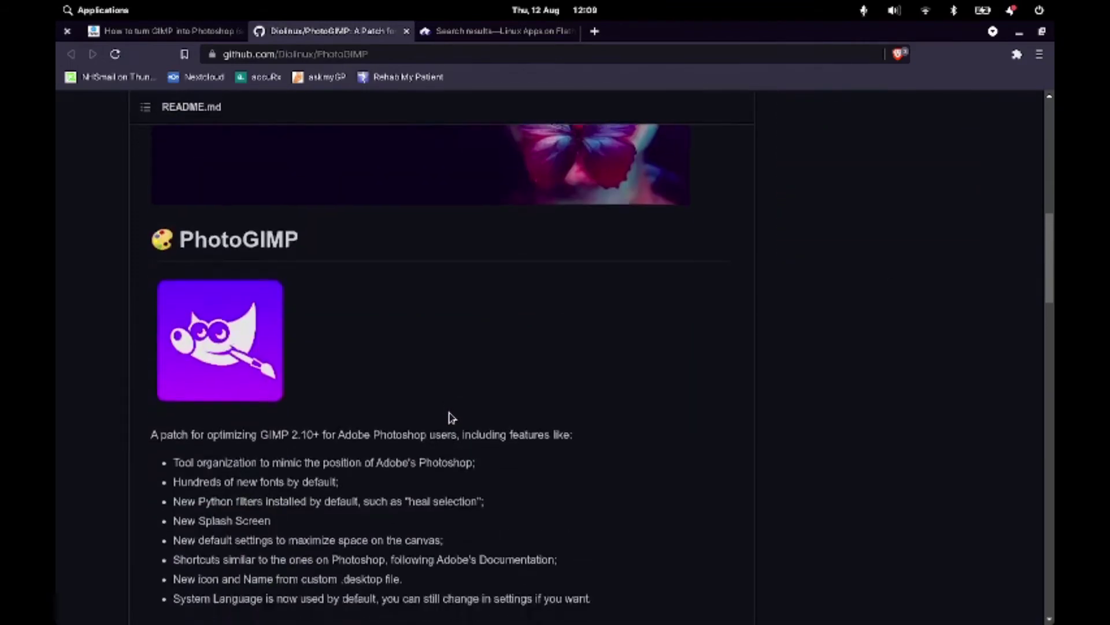
{"action": "scroll", "coordinate": [446, 411], "scroll_direction": "down", "scroll_amount": 15}
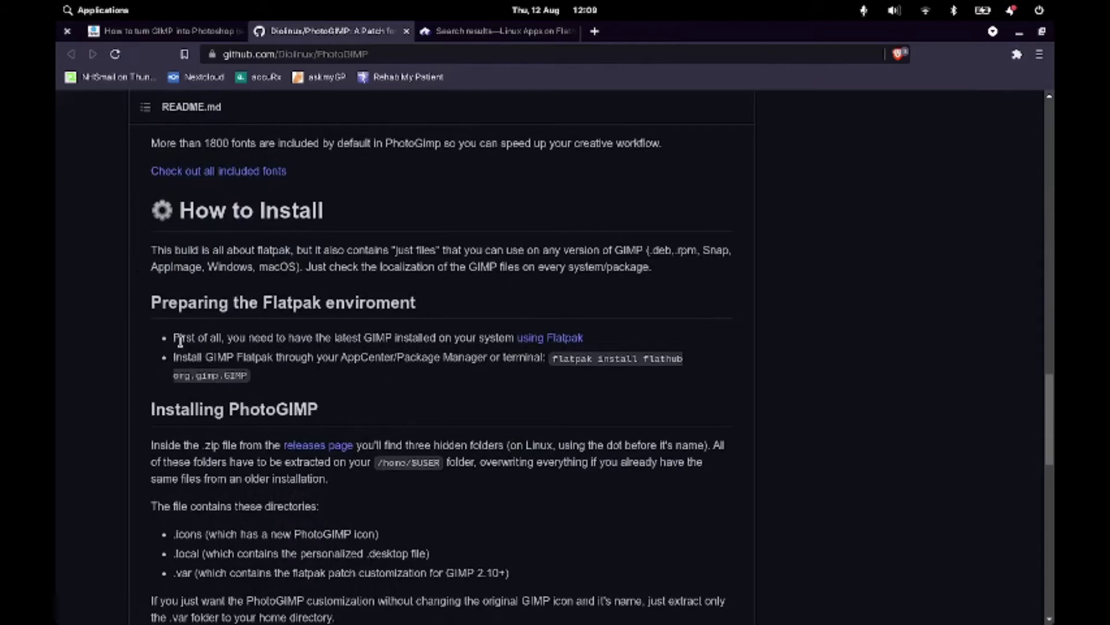
Highlight the Flatpak prerequisite, read Installing PhotoGIMP, then follow its 'releases page' link
{"action": "left_click_drag", "start_coordinate": [176, 340], "coordinate": [618, 348]}
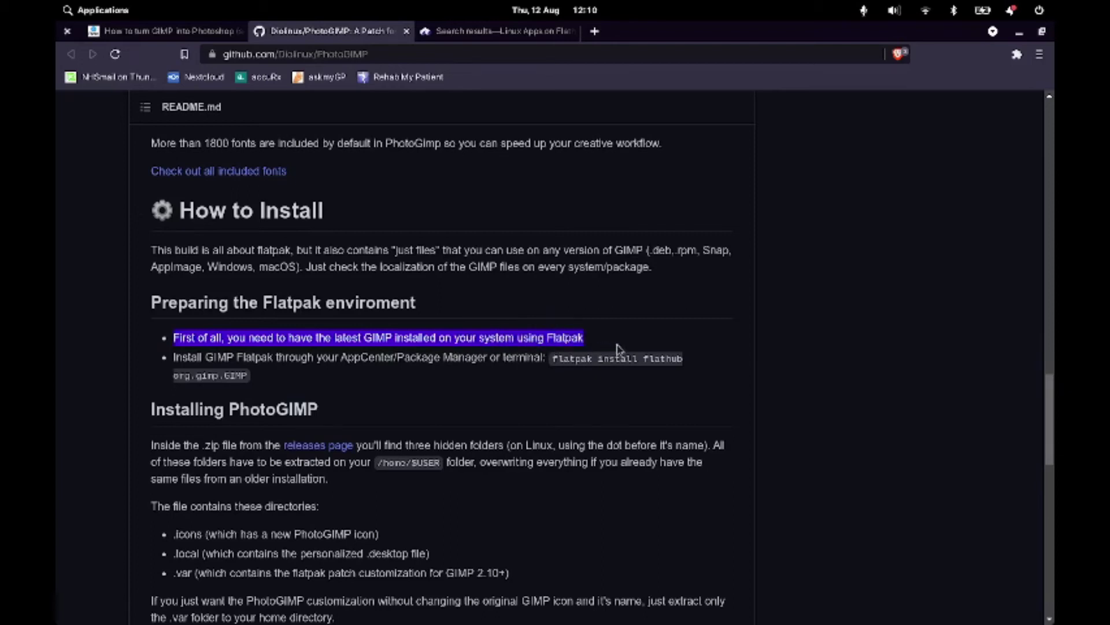
{"action": "left_click", "coordinate": [581, 412]}
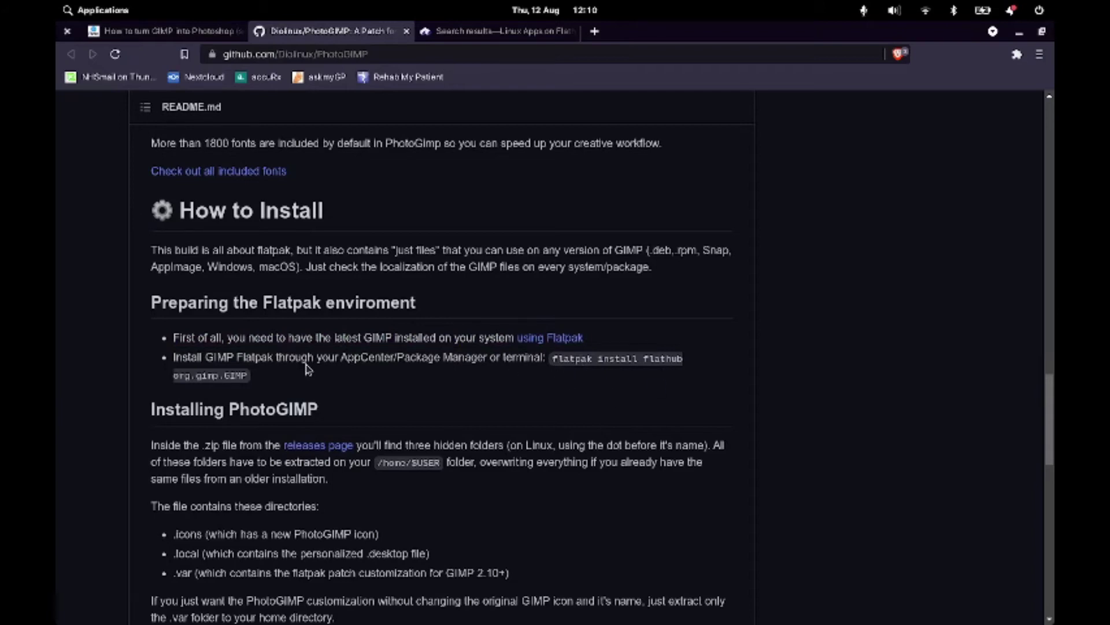
{"action": "scroll", "coordinate": [307, 372], "scroll_direction": "down", "scroll_amount": 2}
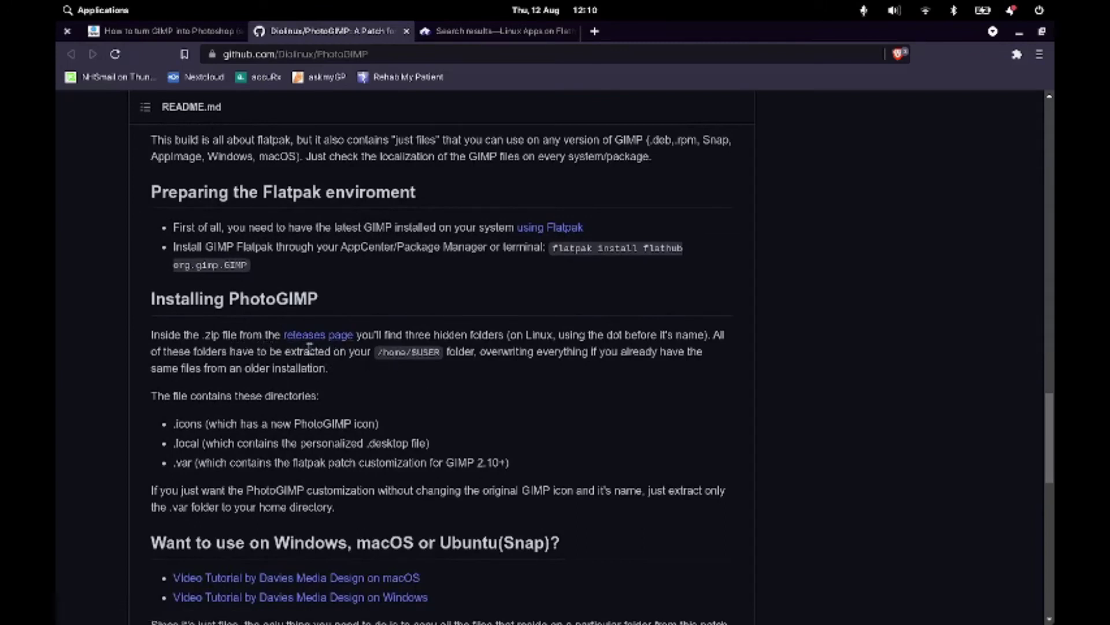
{"action": "scroll", "coordinate": [199, 427], "scroll_direction": "down", "scroll_amount": 1}
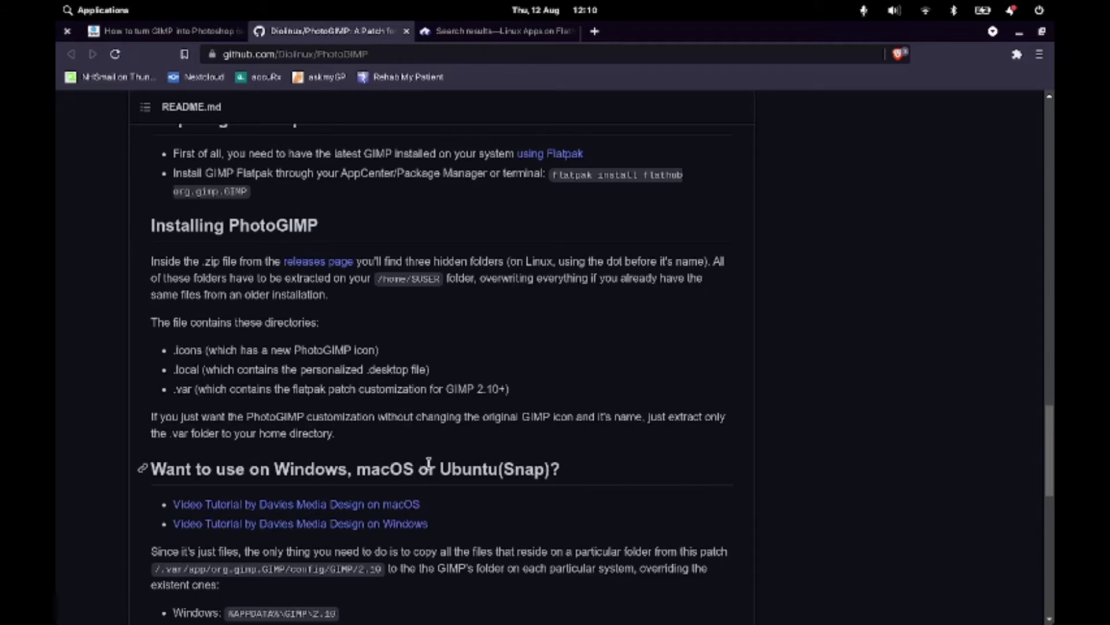
{"action": "scroll", "coordinate": [454, 375], "scroll_direction": "up", "scroll_amount": 2}
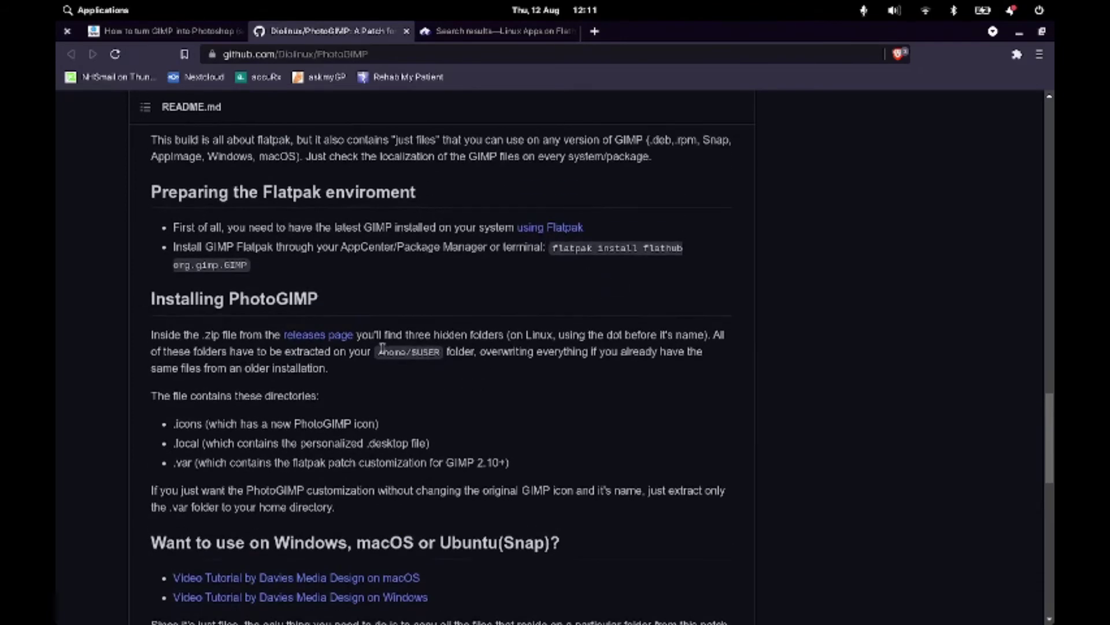
{"action": "left_click", "coordinate": [330, 337]}
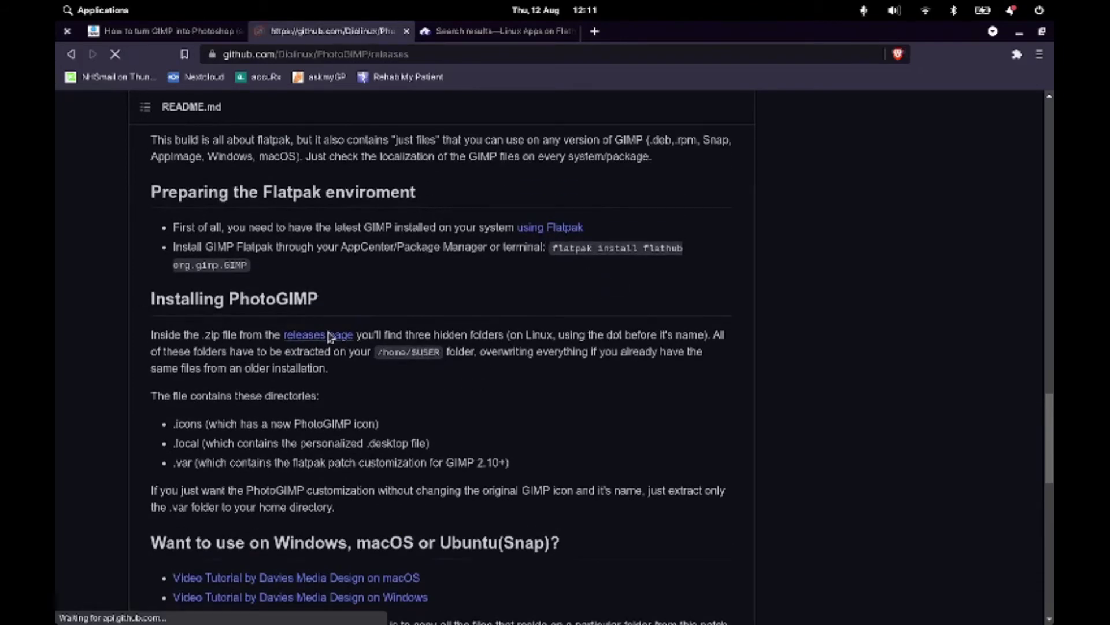
Save PhotoGIMP.by.Diolinux.v2020.for.Flatpak.zip to Downloads and open the finished download
{"action": "scroll", "coordinate": [483, 357], "scroll_direction": "down", "scroll_amount": 3}
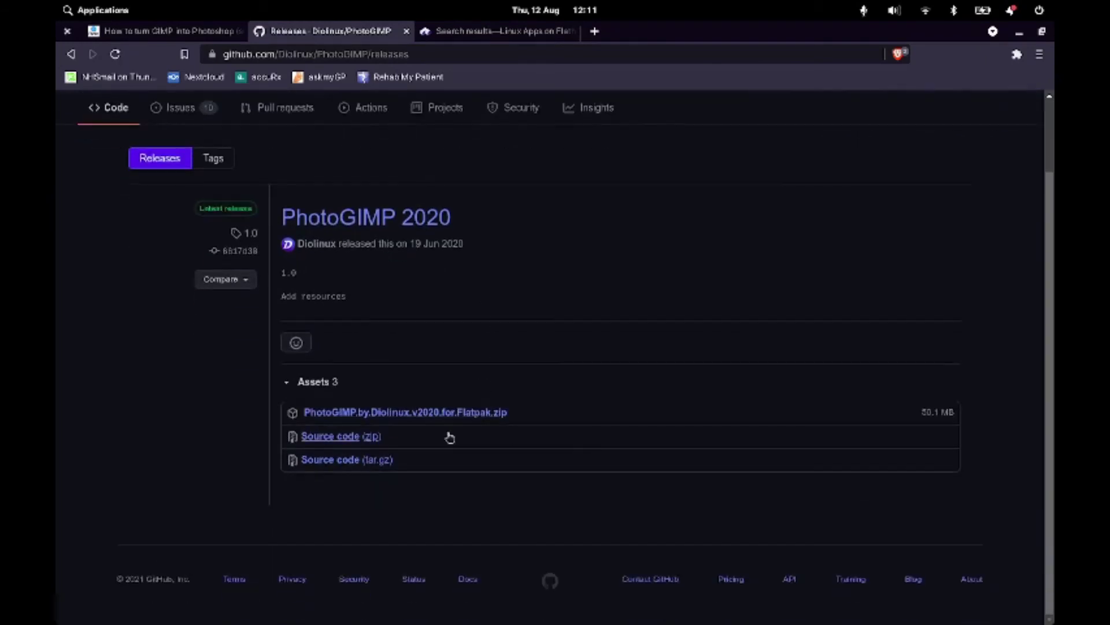
{"action": "left_click", "coordinate": [428, 414]}
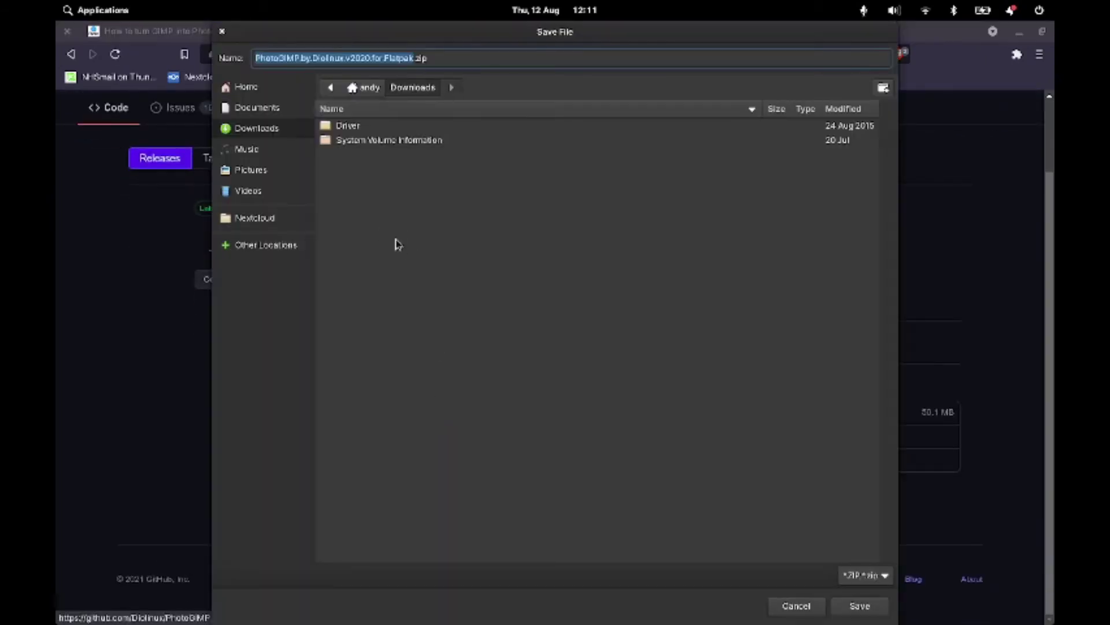
{"action": "left_click", "coordinate": [861, 607]}
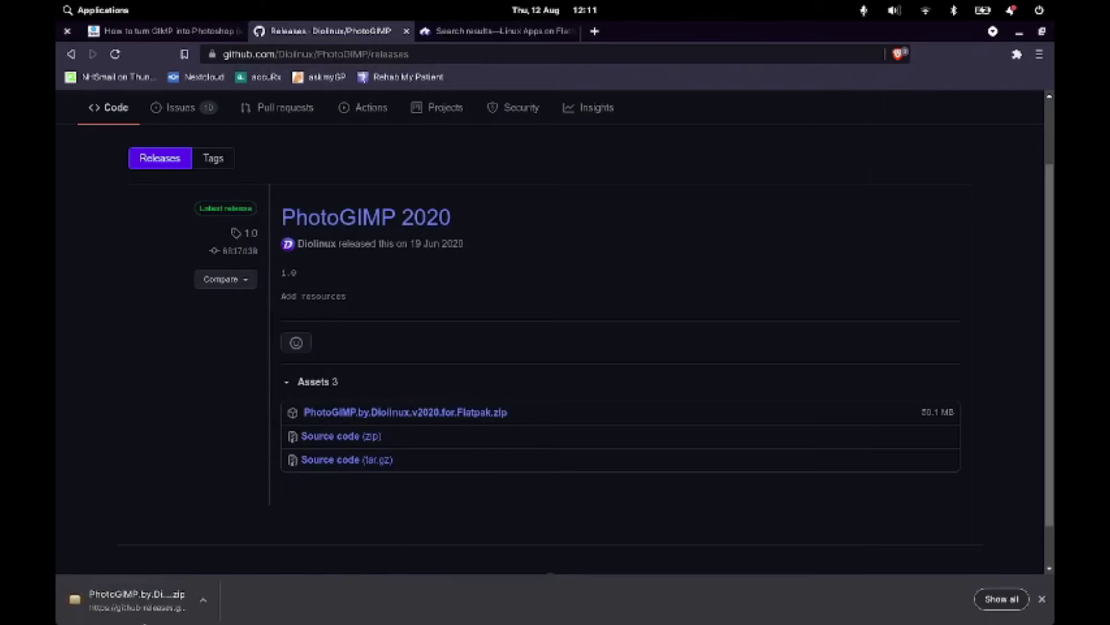
{"action": "left_click", "coordinate": [135, 601]}
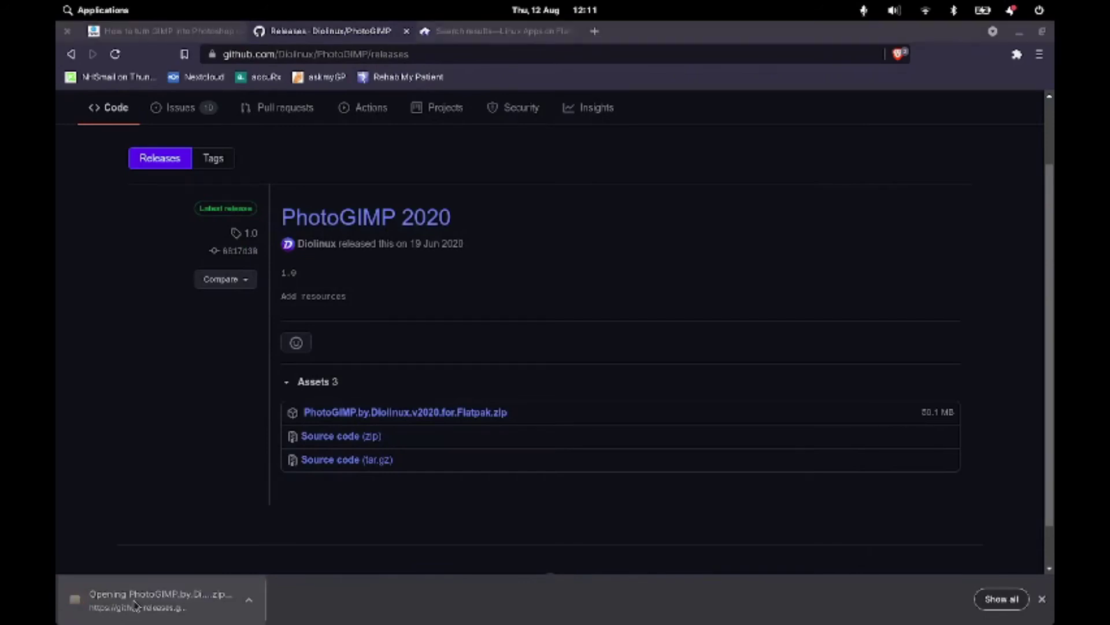
Extract the PhotoGIMP folder from the zip into Downloads and show the extracted files
{"action": "left_click", "coordinate": [426, 214]}
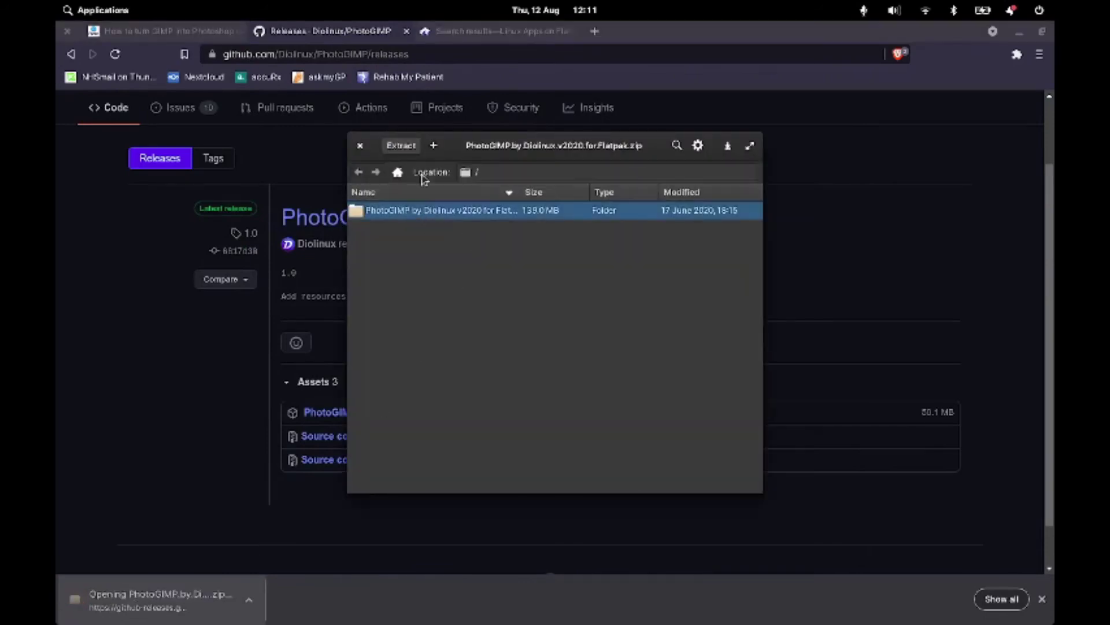
{"action": "left_click", "coordinate": [400, 145]}
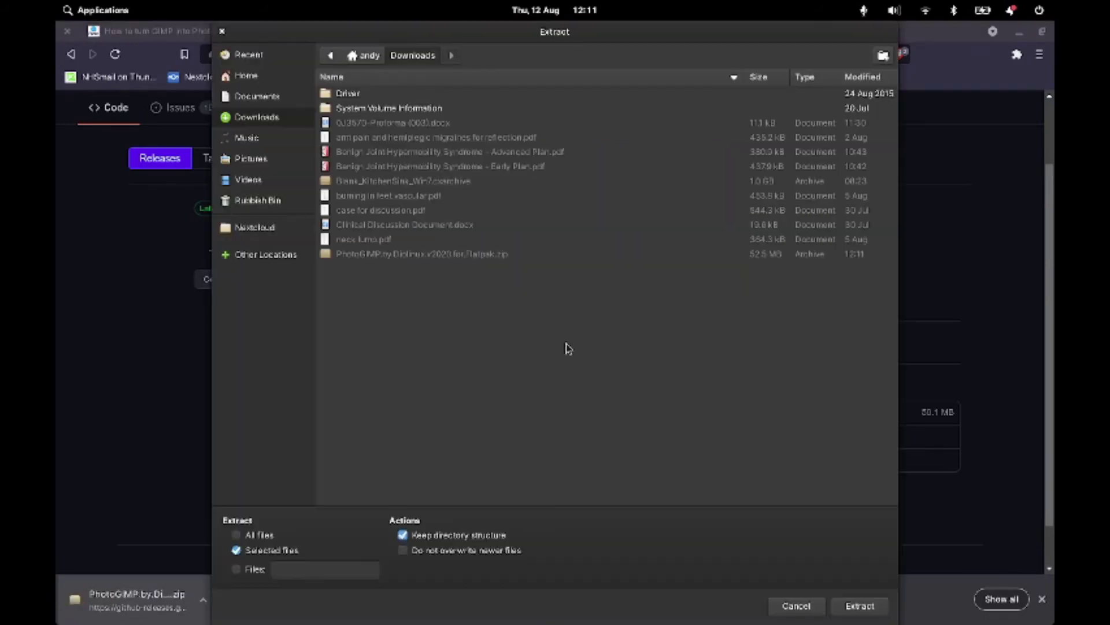
{"action": "left_click", "coordinate": [865, 611]}
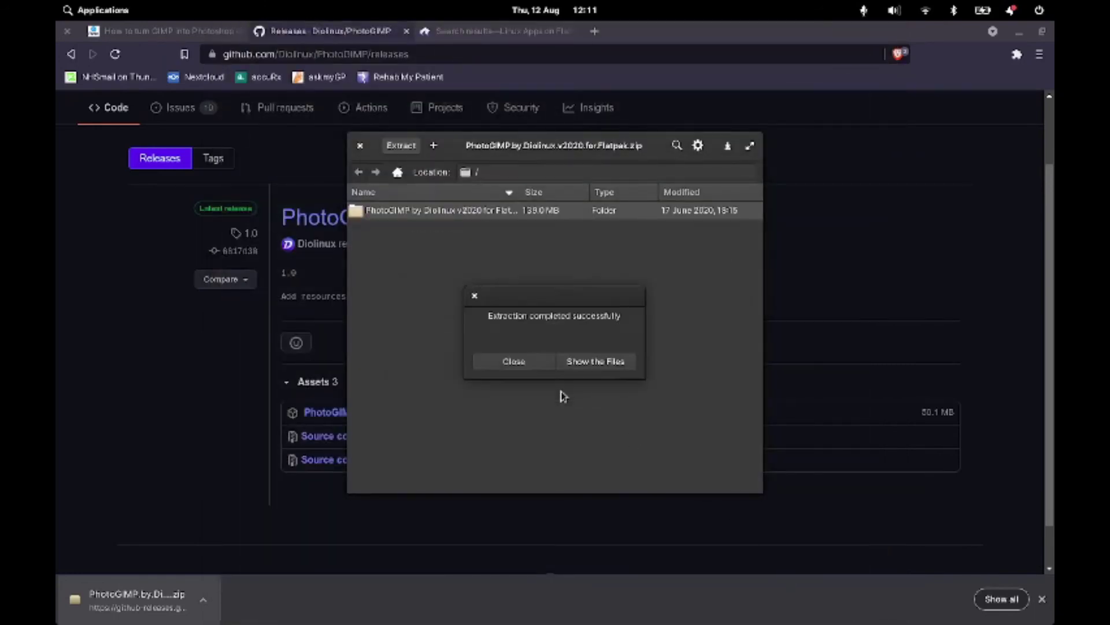
{"action": "left_click", "coordinate": [587, 364]}
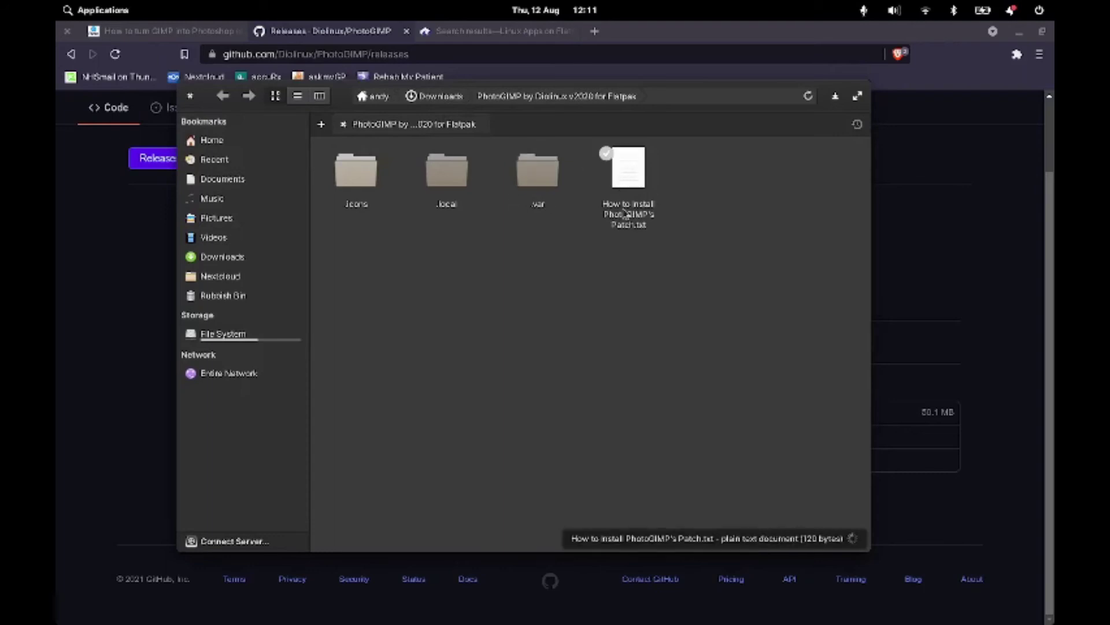
Copy the org.gimp.GIMP folder from the extracted PhotoGIMP .var/app folder
{"action": "left_click", "coordinate": [531, 176]}
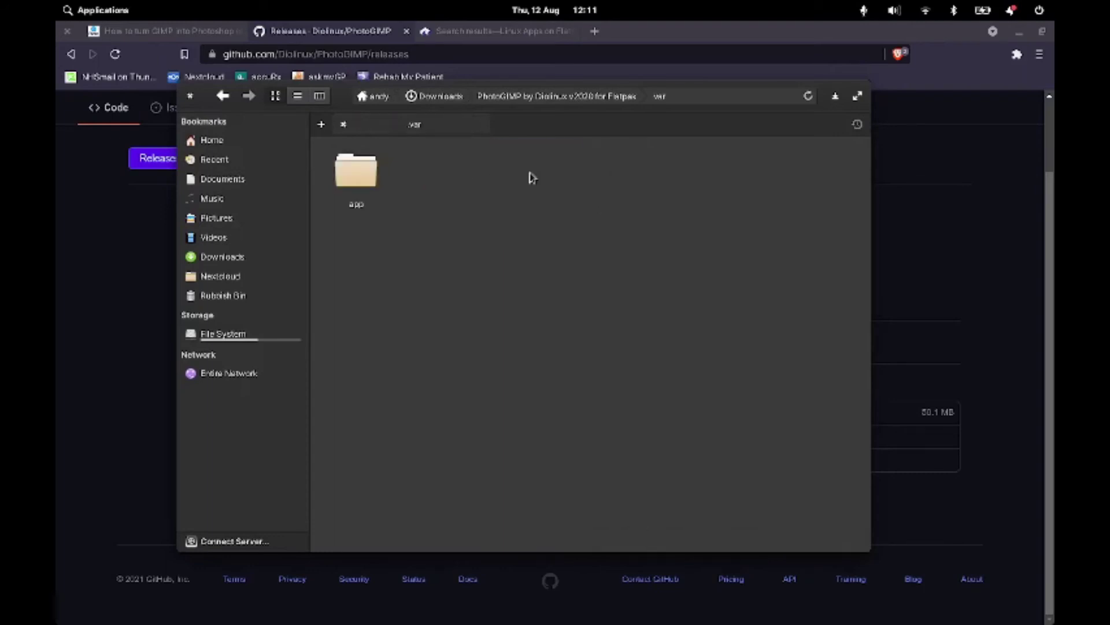
{"action": "left_click", "coordinate": [363, 180]}
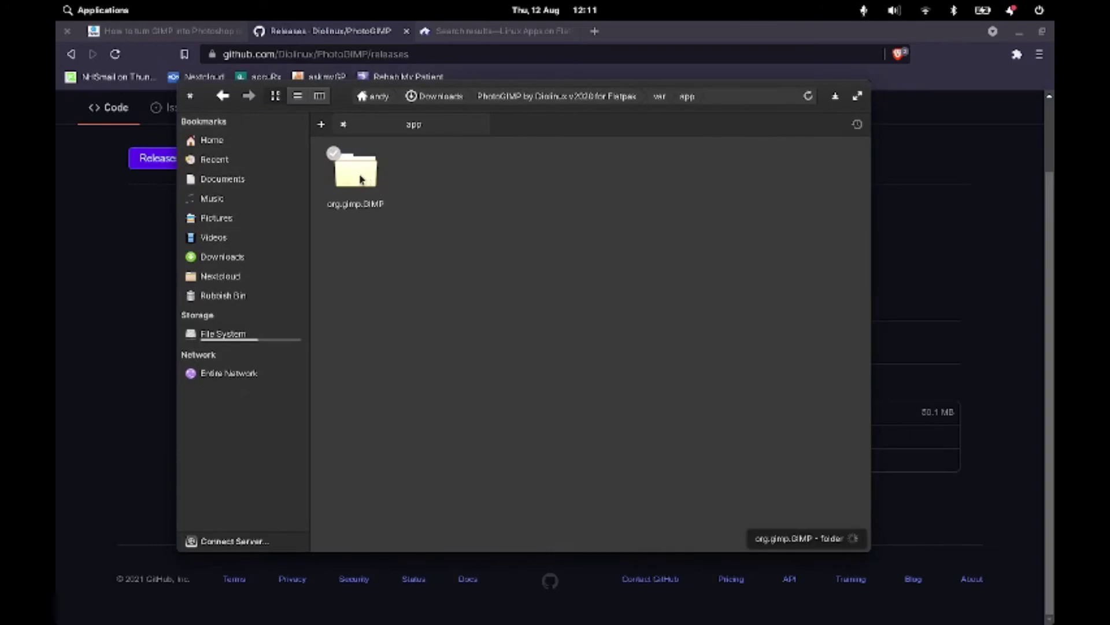
{"action": "right_click", "coordinate": [362, 177]}
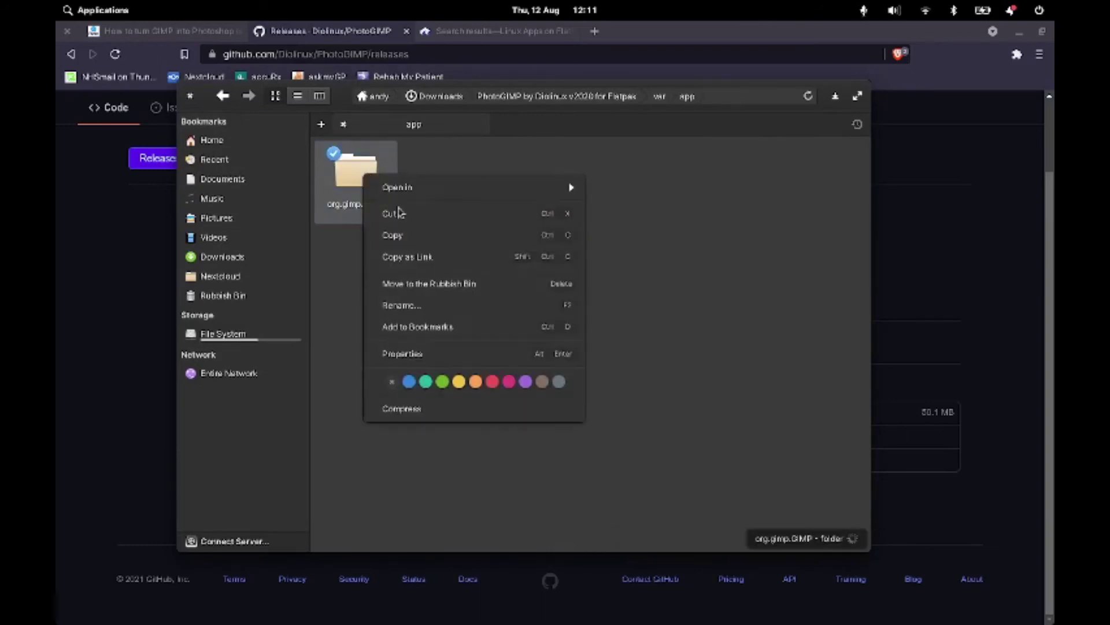
{"action": "left_click", "coordinate": [416, 235]}
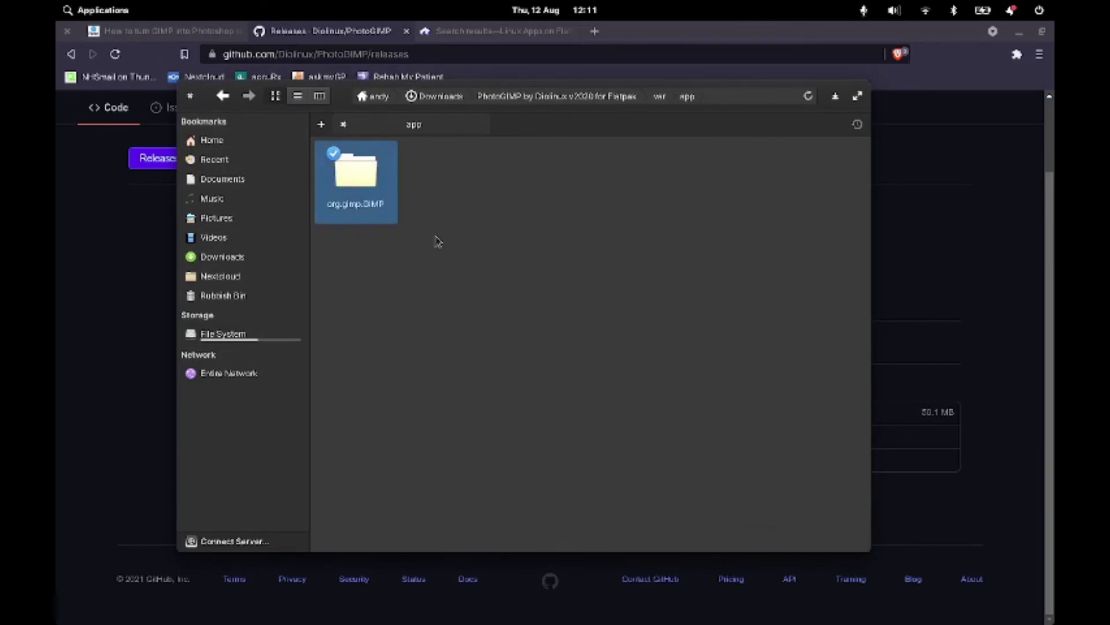
Show hidden files in the home folder and open .var/app
{"action": "left_click", "coordinate": [220, 141]}
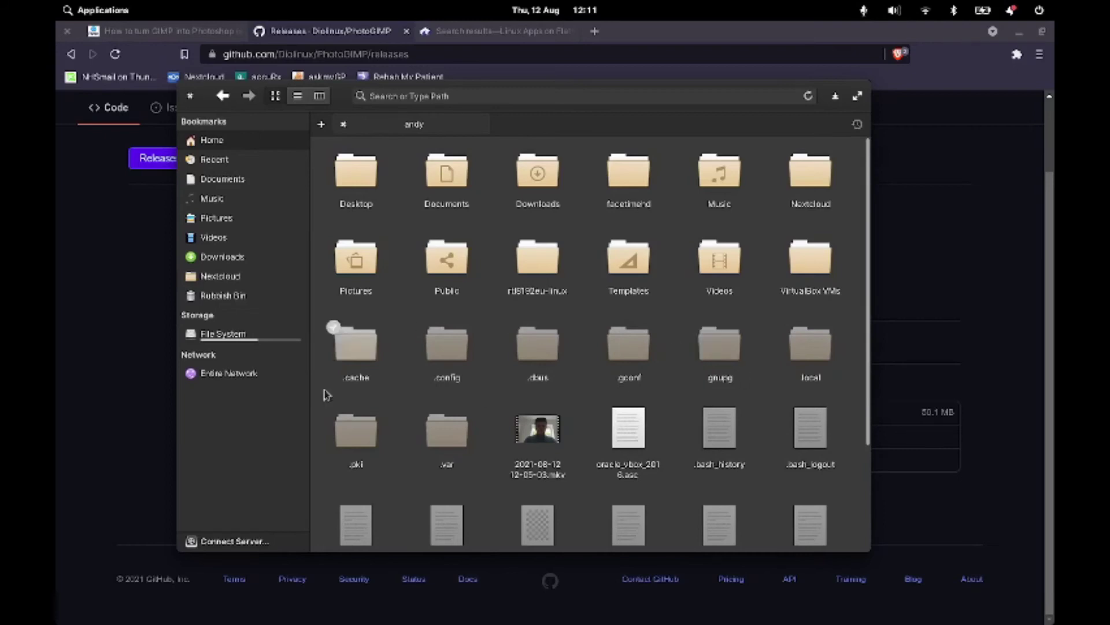
{"action": "right_click", "coordinate": [495, 307]}
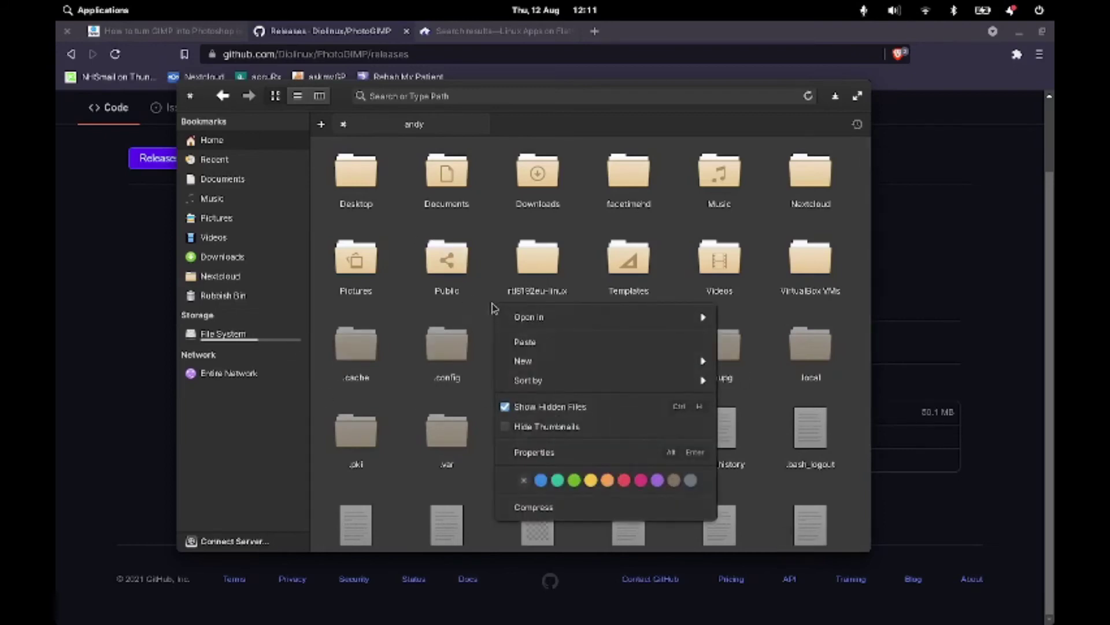
{"action": "left_click", "coordinate": [487, 308]}
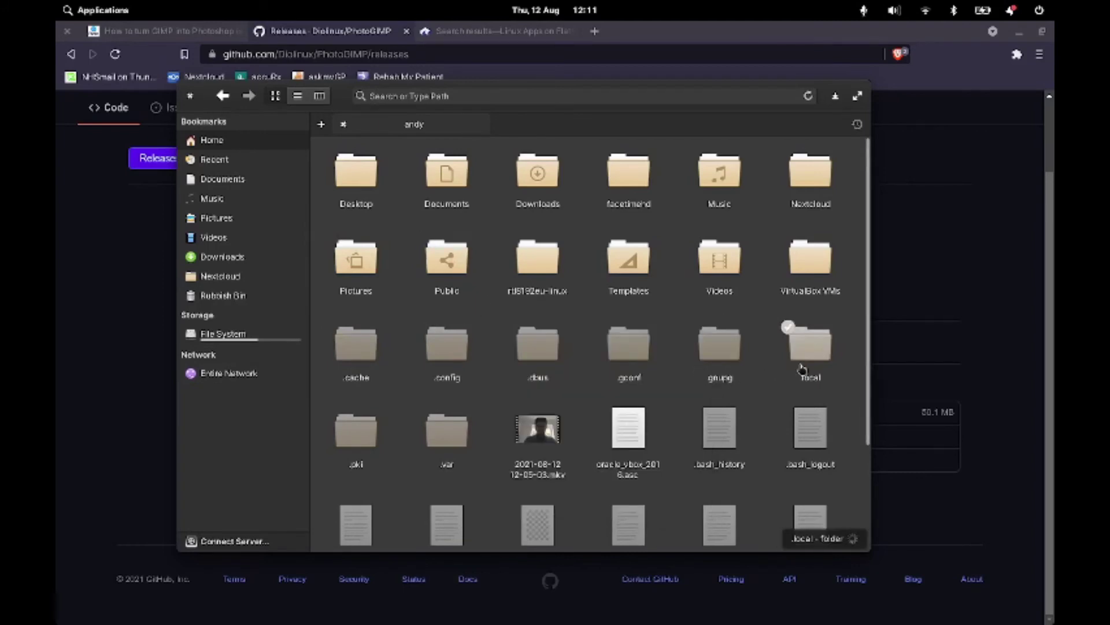
{"action": "scroll", "coordinate": [802, 369], "scroll_direction": "down", "scroll_amount": 1}
{"action": "left_click", "coordinate": [449, 387]}
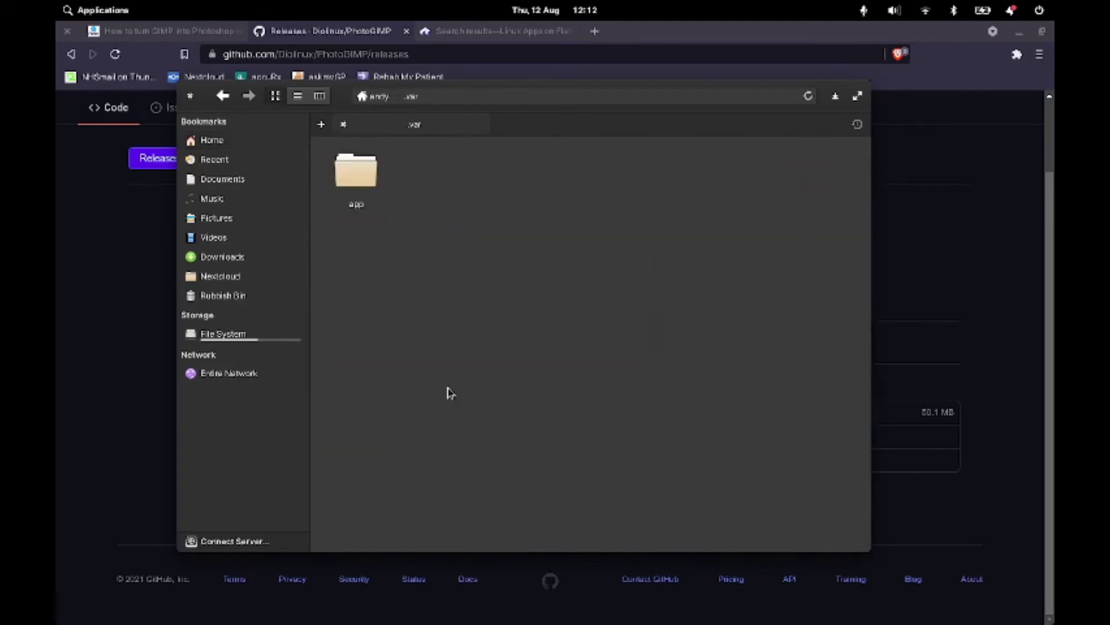
{"action": "left_click", "coordinate": [357, 191]}
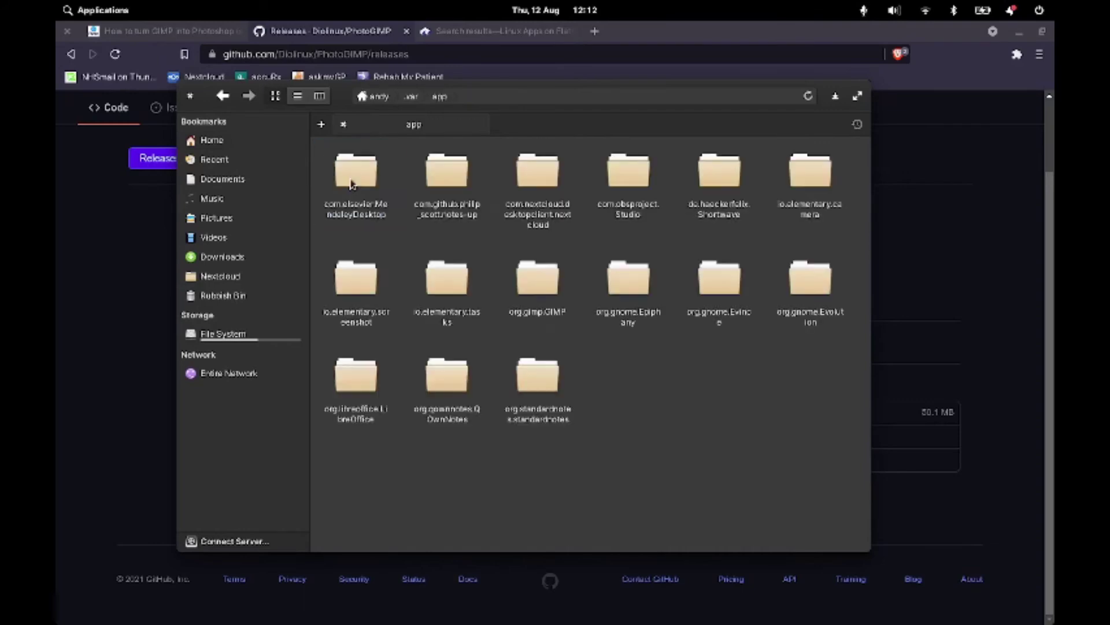
Move the old org.gimp.GIMP folder to the Rubbish Bin and paste the PhotoGIMP copy
{"action": "right_click", "coordinate": [525, 286]}
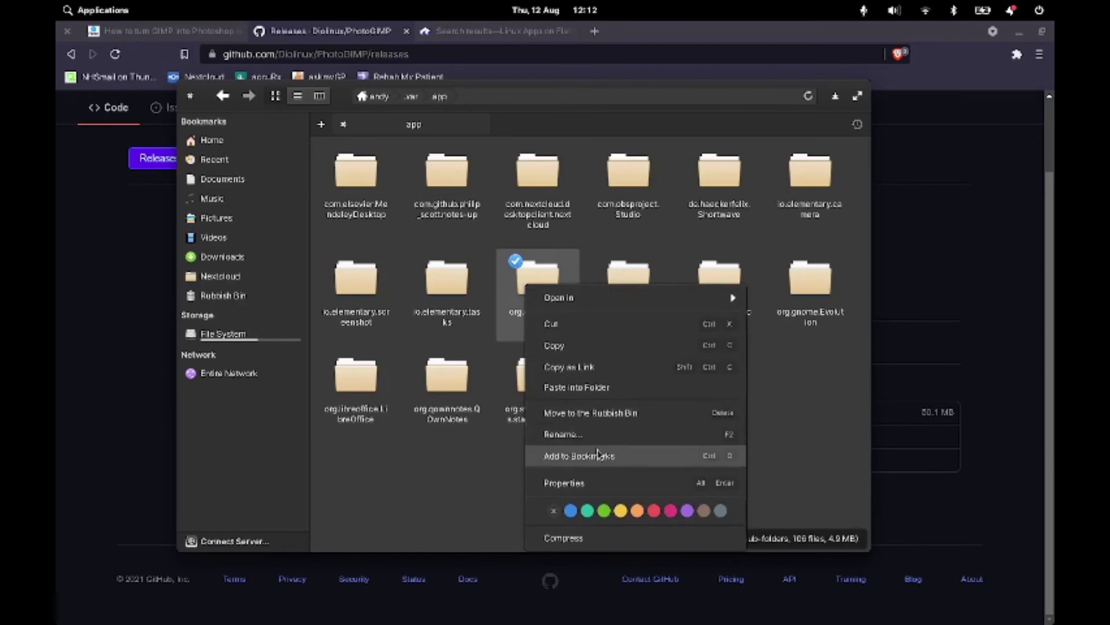
{"action": "left_click", "coordinate": [590, 412]}
{"action": "right_click", "coordinate": [533, 388]}
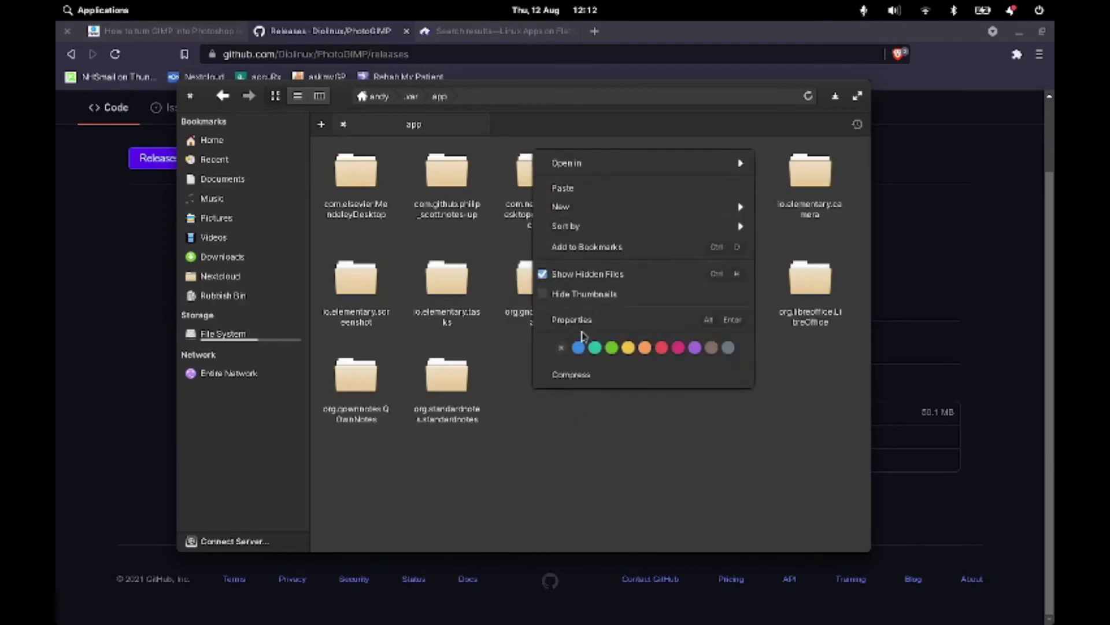
{"action": "left_click", "coordinate": [586, 188]}
{"action": "left_click", "coordinate": [699, 429]}
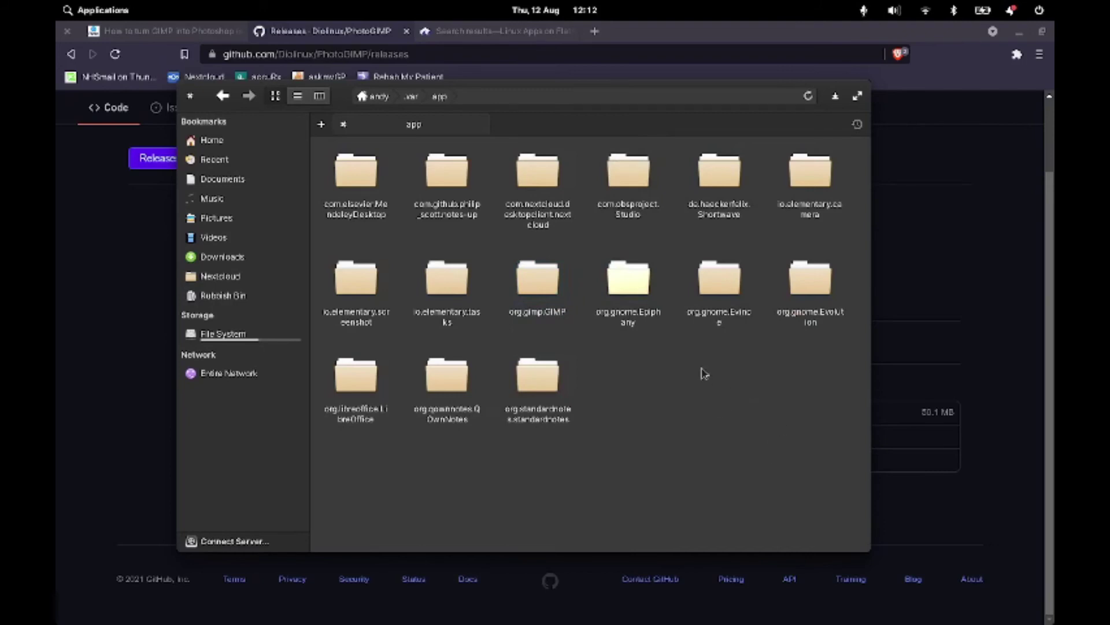
Close Files and Archive Manager, then relaunch GNU Image Manipulation Program from Applications
{"action": "left_click", "coordinate": [190, 97]}
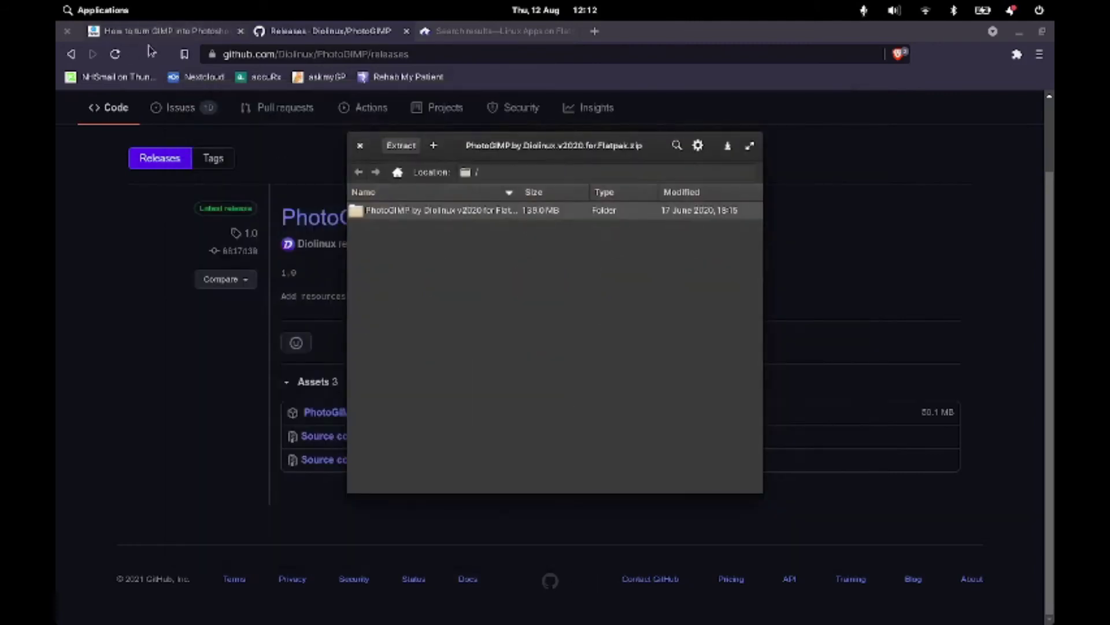
{"action": "left_click", "coordinate": [359, 147]}
{"action": "left_click", "coordinate": [116, 9]}
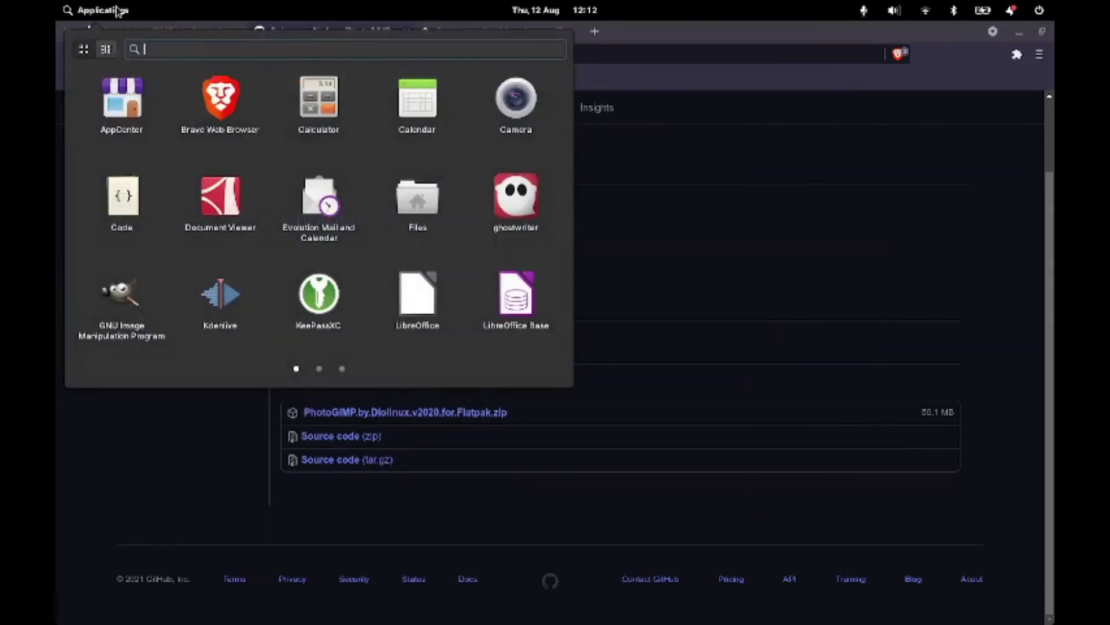
{"action": "left_click", "coordinate": [112, 300]}
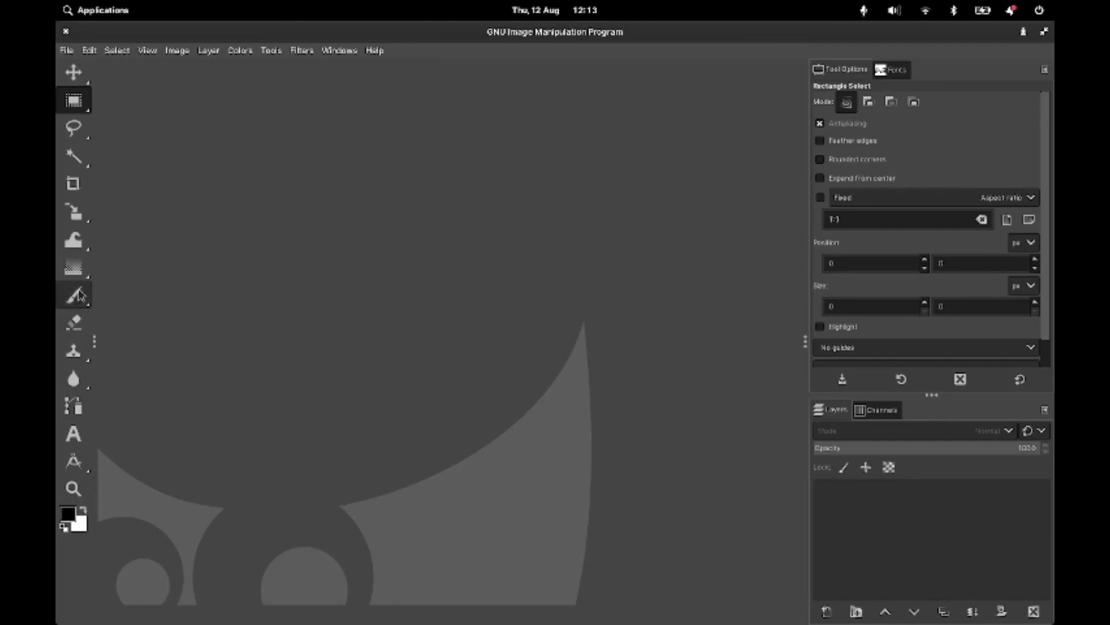
Try Free Select and Rectangle Select, then switch to the Move tool
{"action": "left_click", "coordinate": [73, 128]}
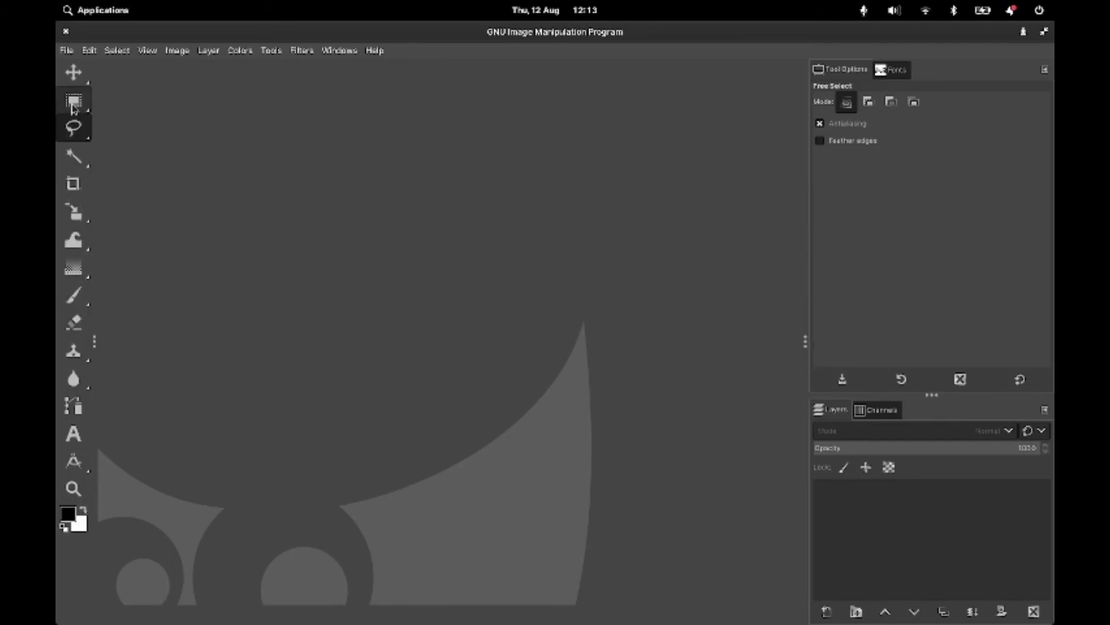
{"action": "left_click", "coordinate": [83, 106]}
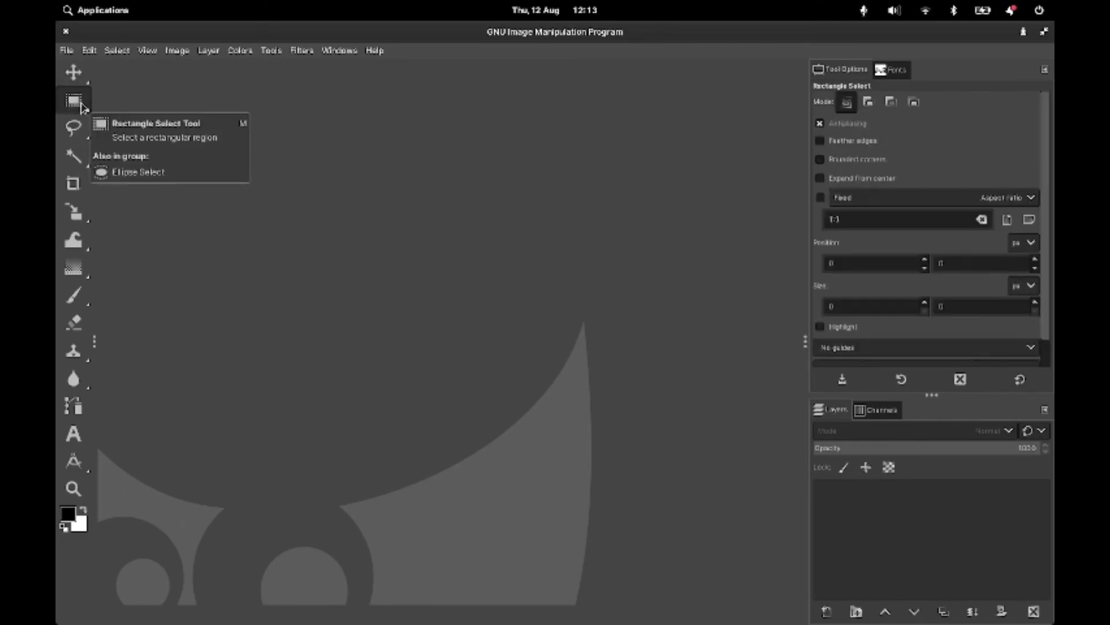
{"action": "left_click", "coordinate": [73, 71]}
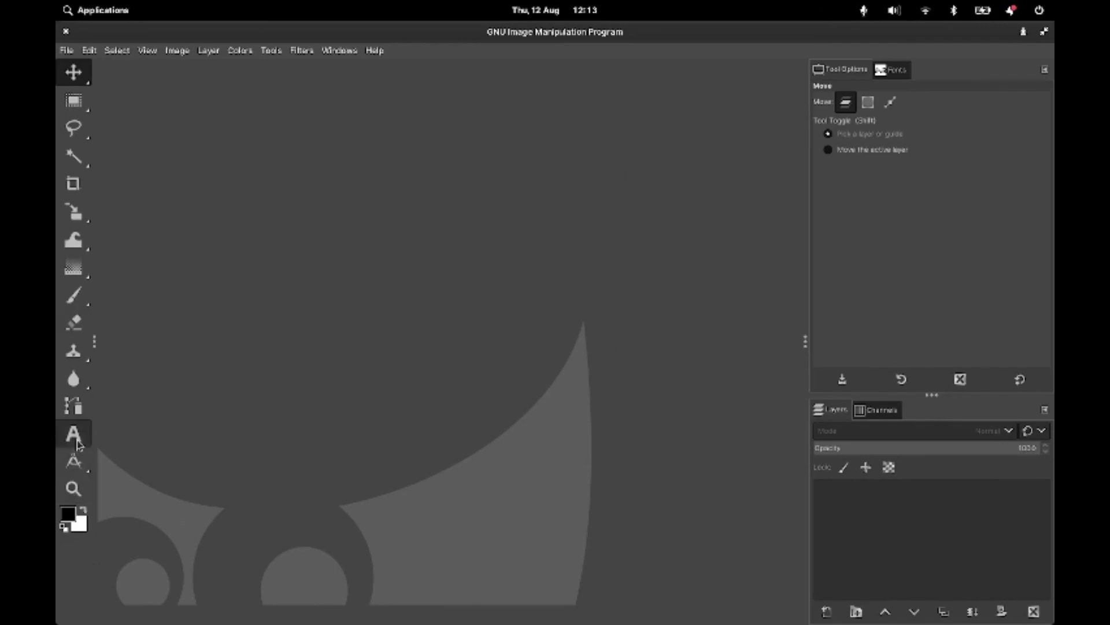
Browse the Tools, Image, File and Help menus without choosing anything
{"action": "left_click", "coordinate": [271, 52]}
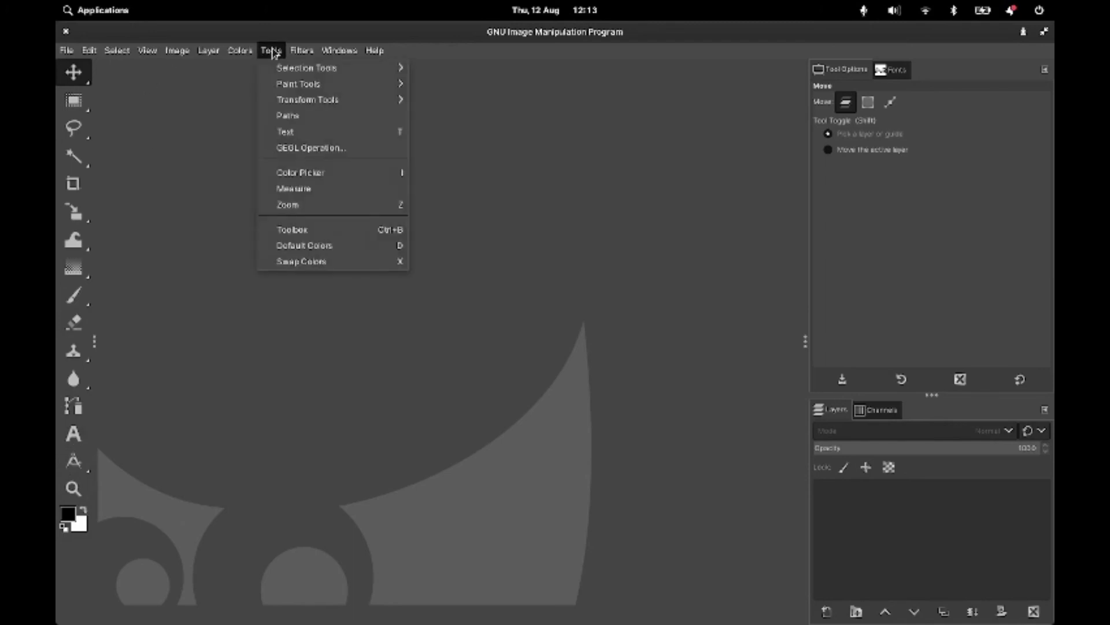
{"action": "left_click", "coordinate": [269, 49]}
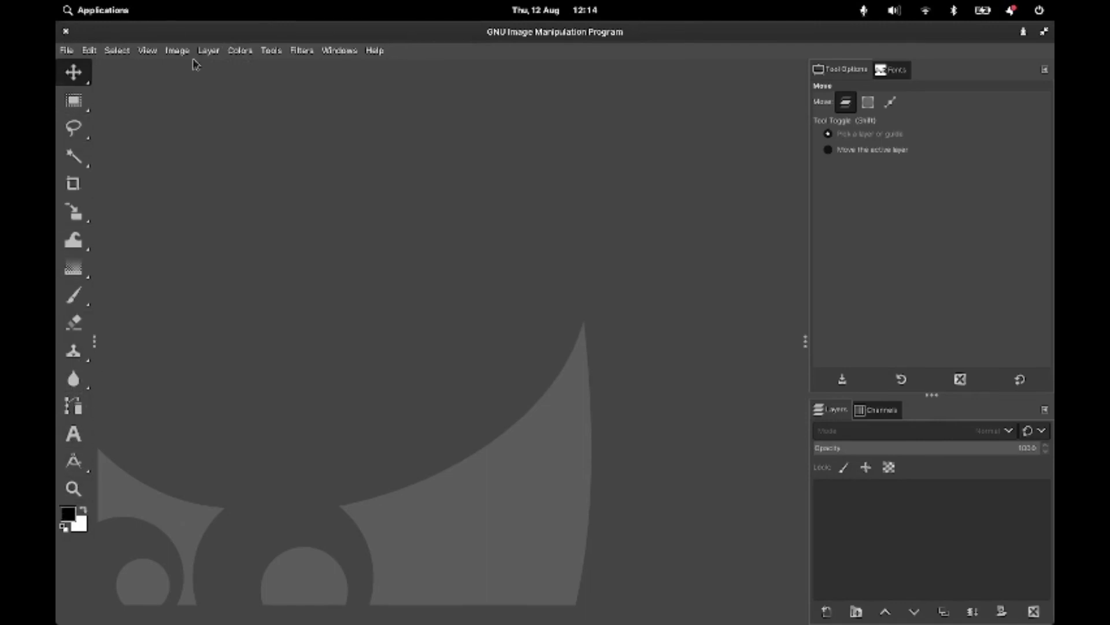
{"action": "left_click", "coordinate": [173, 52]}
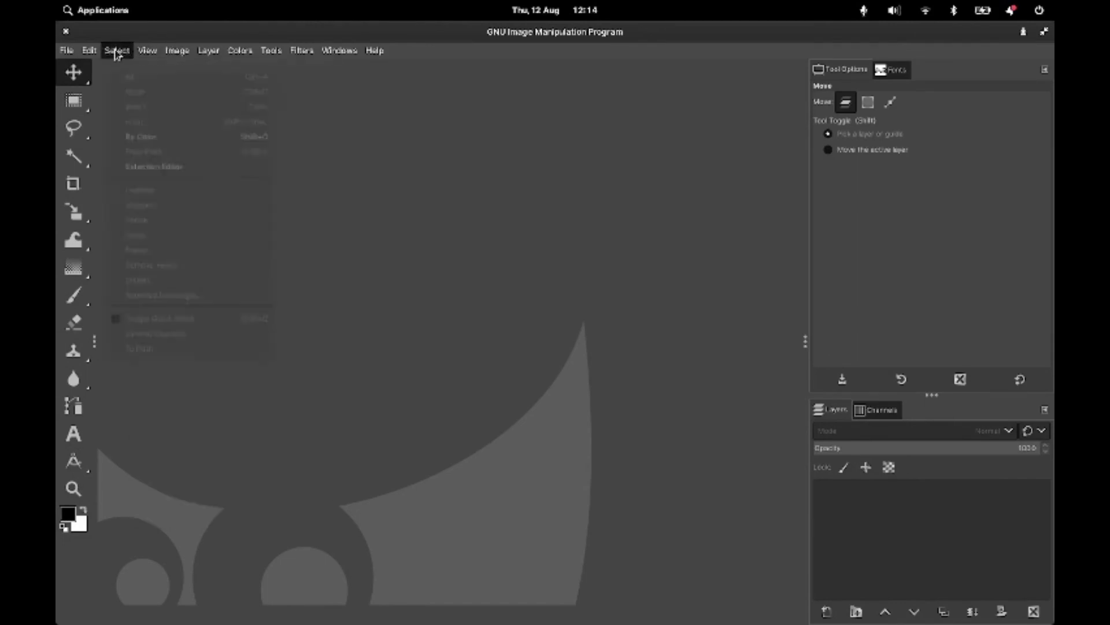
{"action": "mouse_move", "coordinate": [73, 46]}
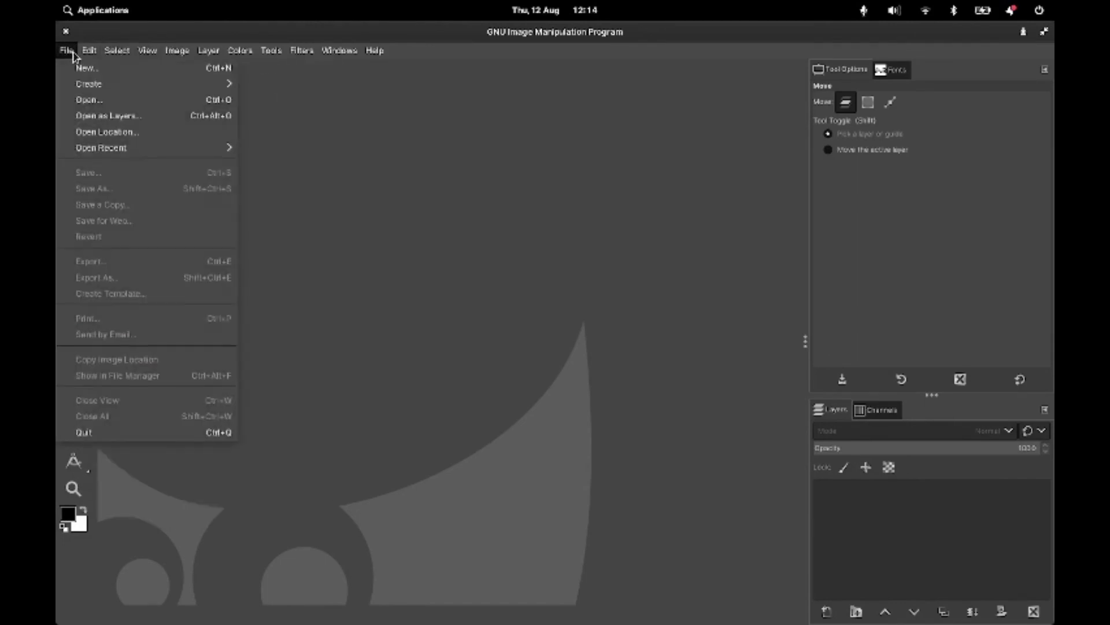
{"action": "mouse_move", "coordinate": [373, 52]}
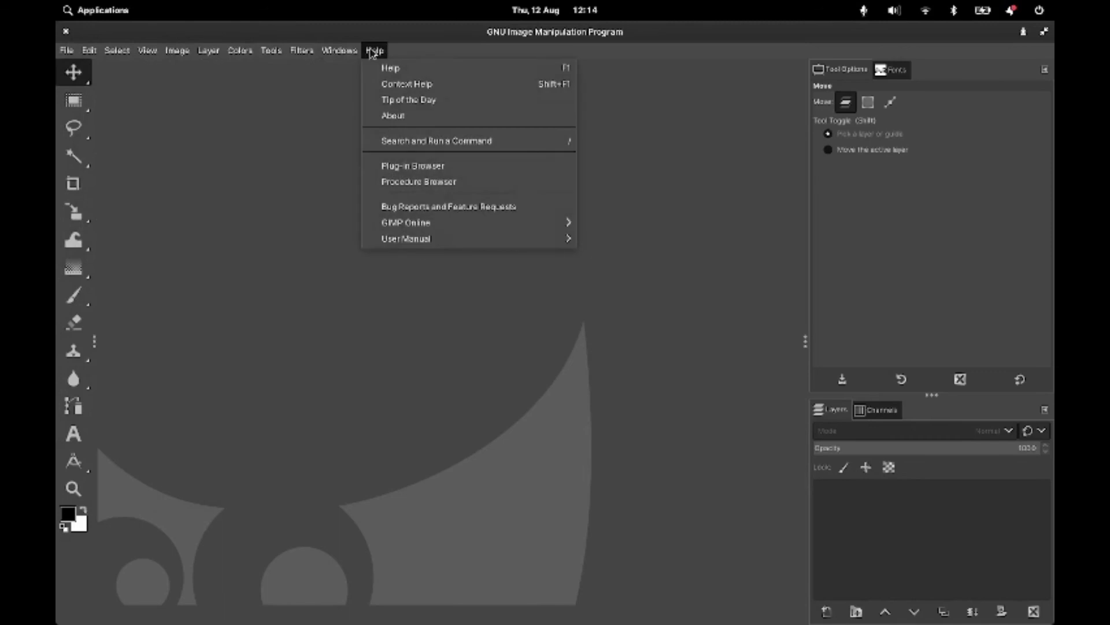
{"action": "left_click", "coordinate": [380, 390]}
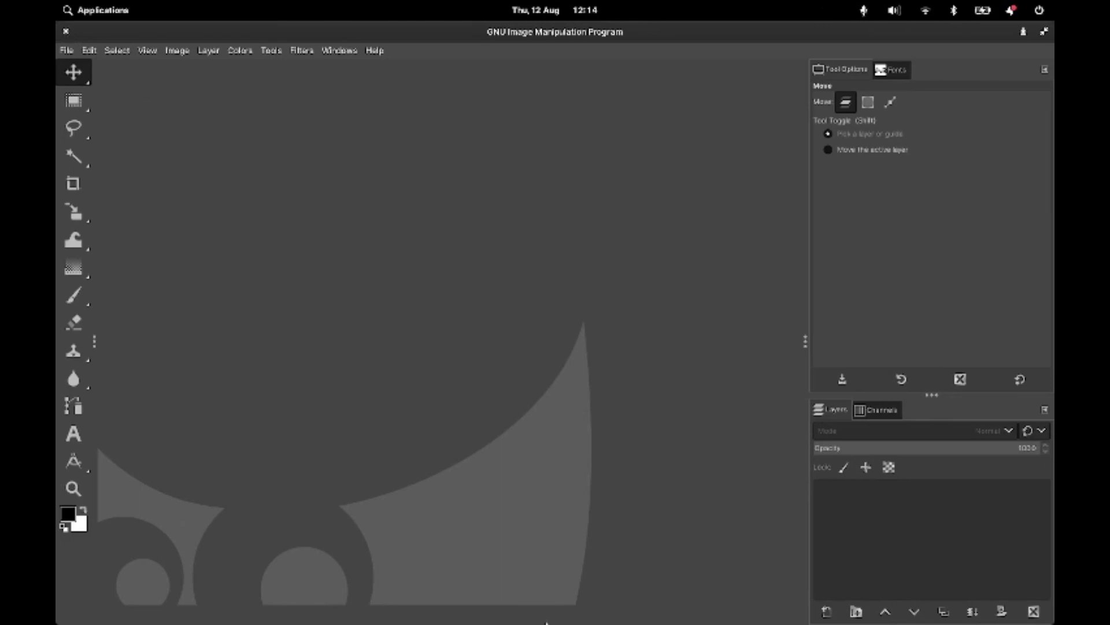
{"action": "mouse_move", "coordinate": [546, 622]}
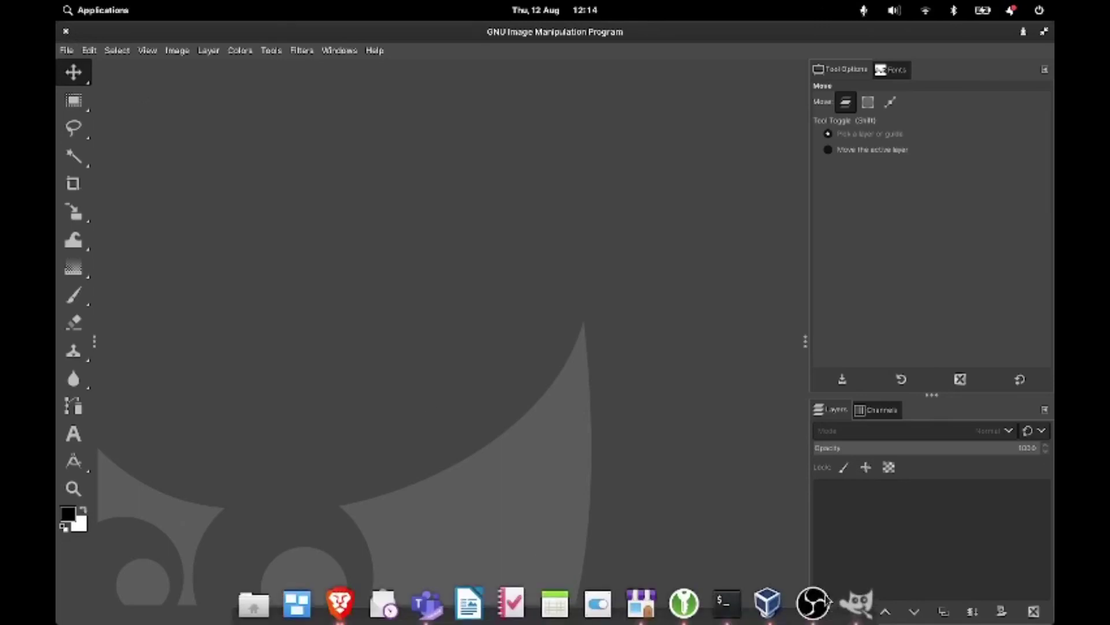